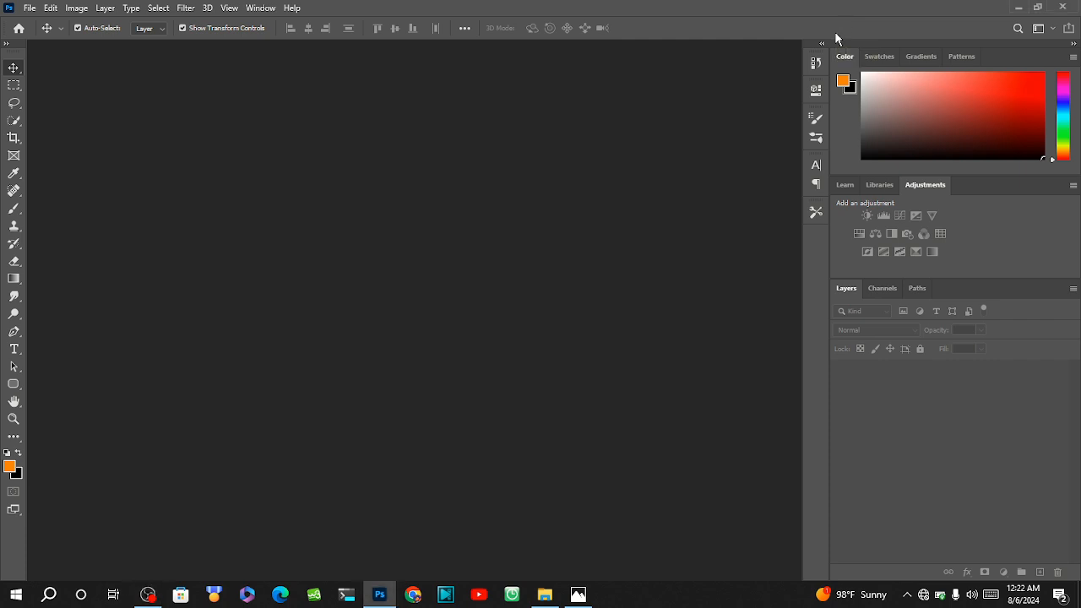
Step: Create a new document 10 by 8 inches at 300 pixels/inch in RGB Color with transparent background contents
{"action": "left_click", "coordinate": [30, 8]}
{"action": "left_click", "coordinate": [31, 8]}
{"action": "left_click", "coordinate": [31, 9]}
{"action": "left_click", "coordinate": [35, 25]}
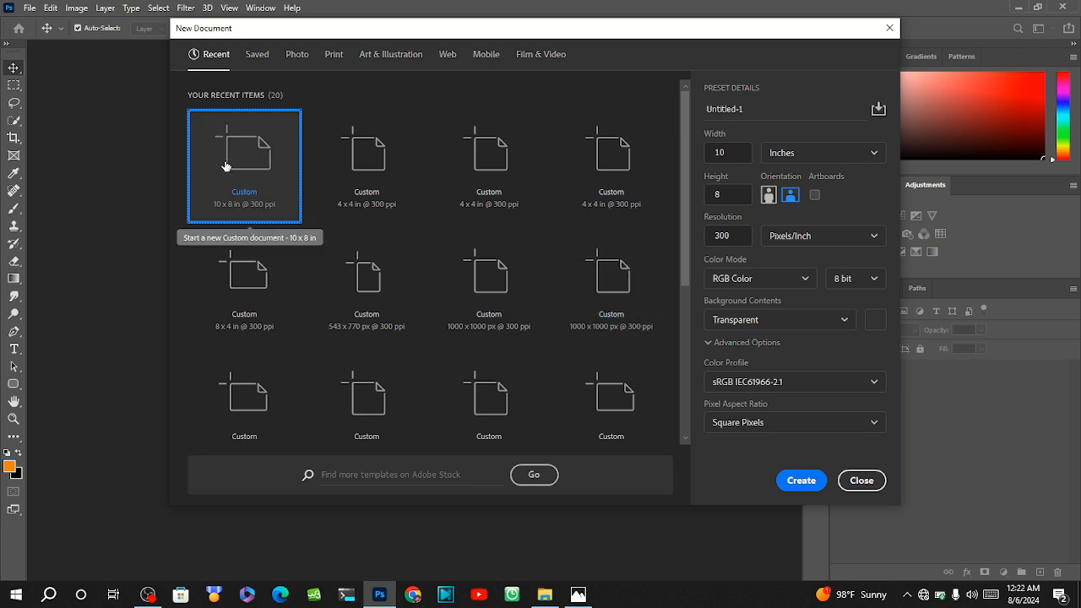
{"action": "double_click", "coordinate": [737, 156]}
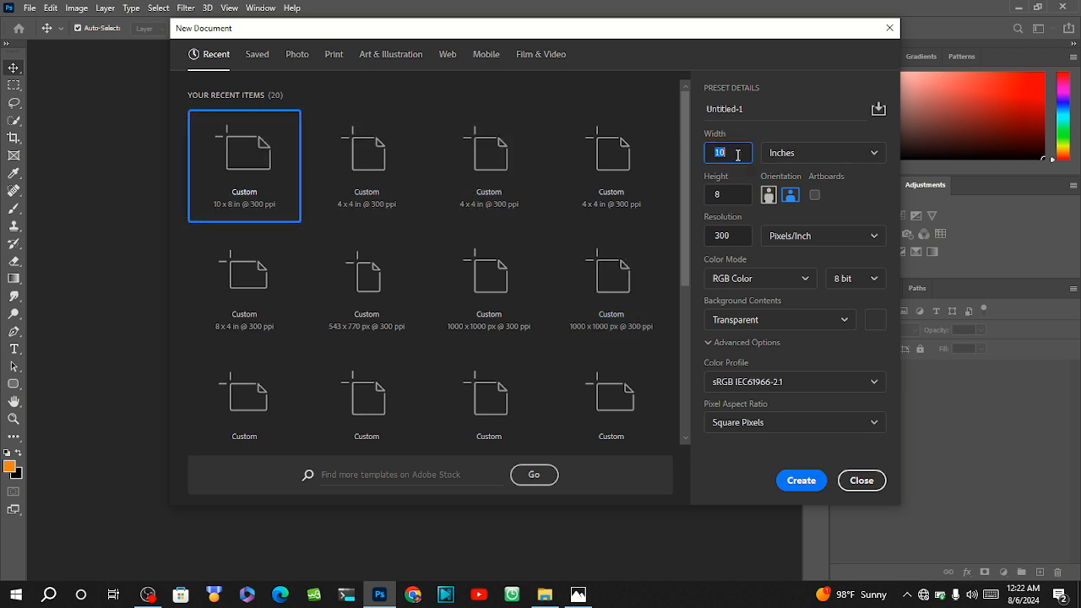
{"action": "double_click", "coordinate": [725, 198]}
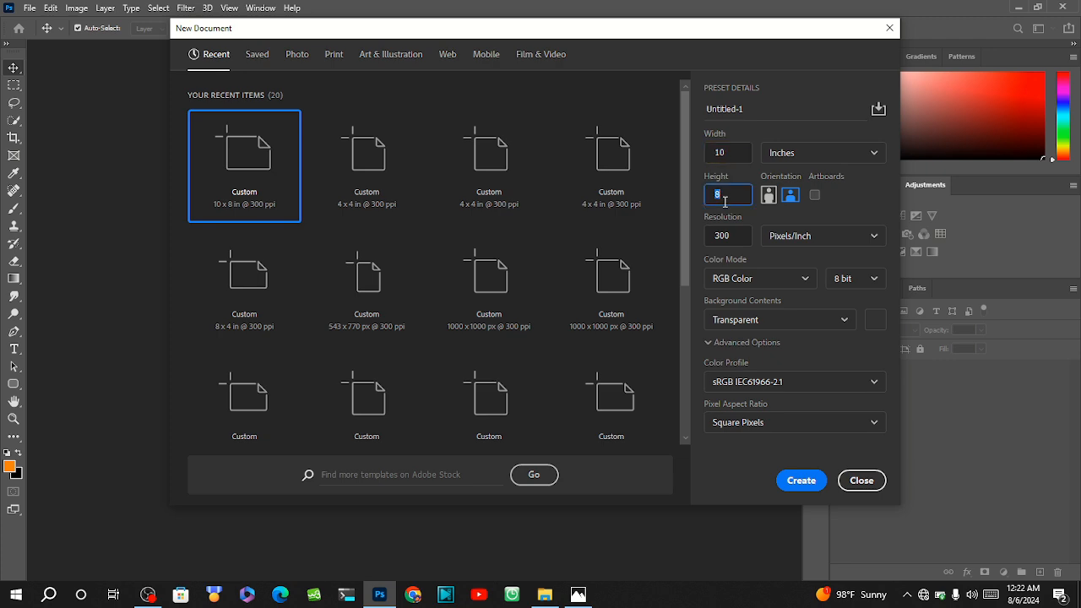
{"action": "left_click", "coordinate": [802, 151]}
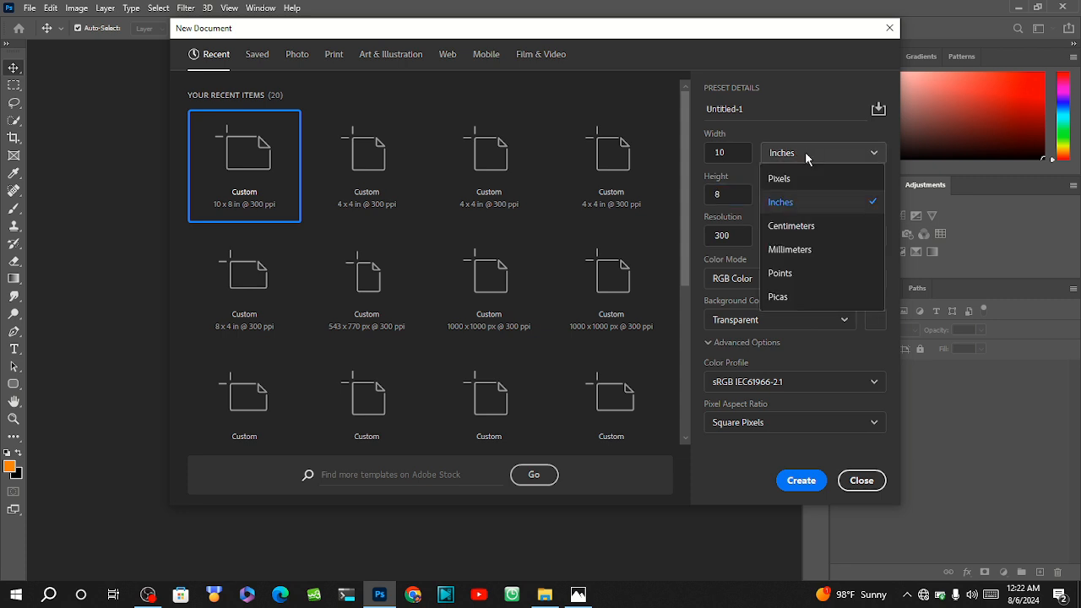
{"action": "left_click", "coordinate": [801, 203]}
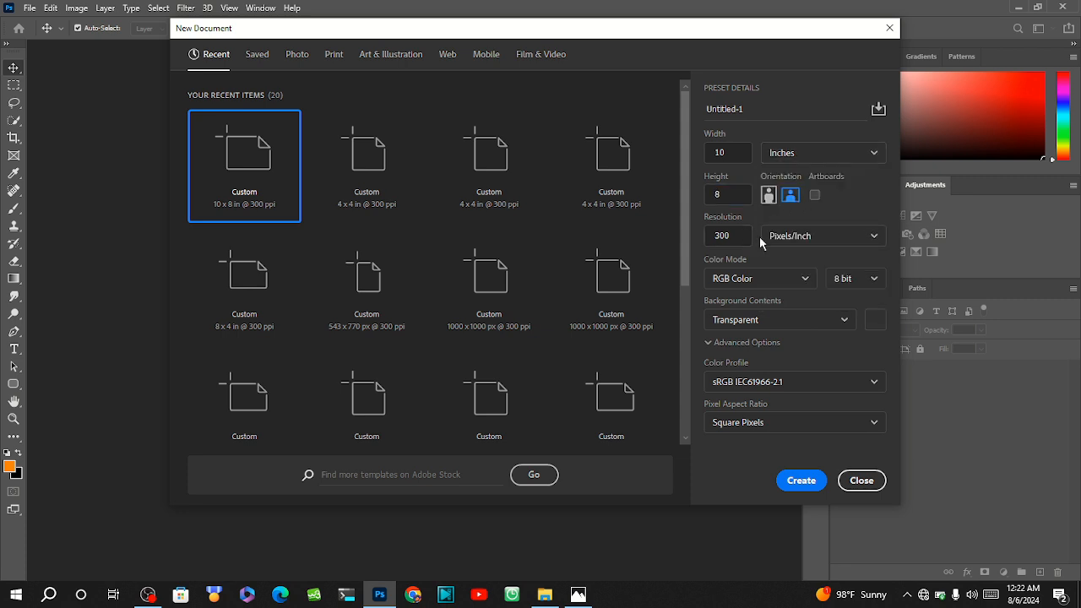
{"action": "left_click", "coordinate": [740, 320]}
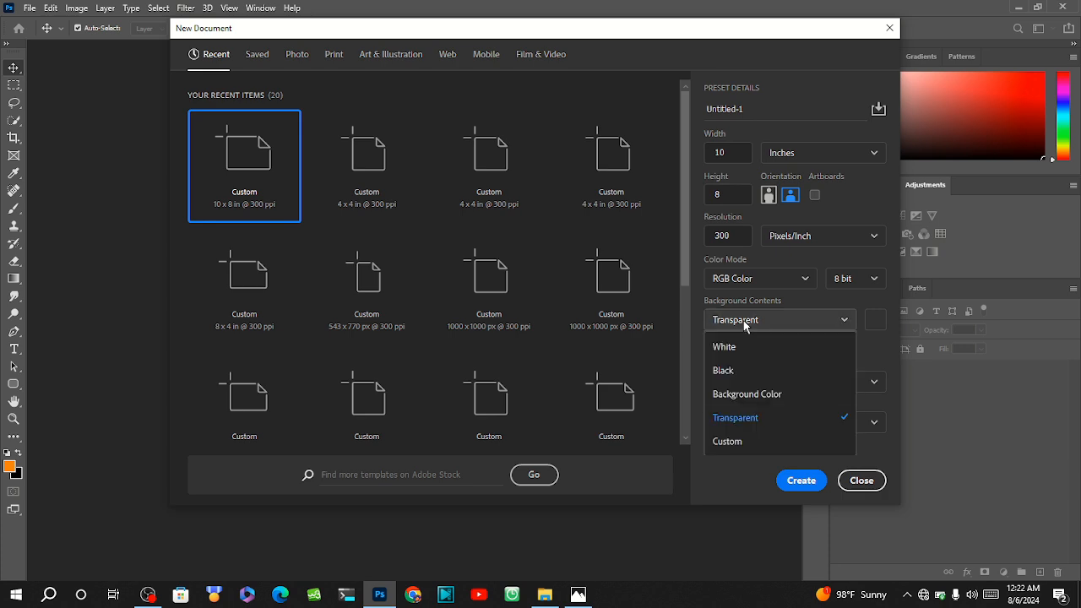
{"action": "left_click", "coordinate": [733, 415]}
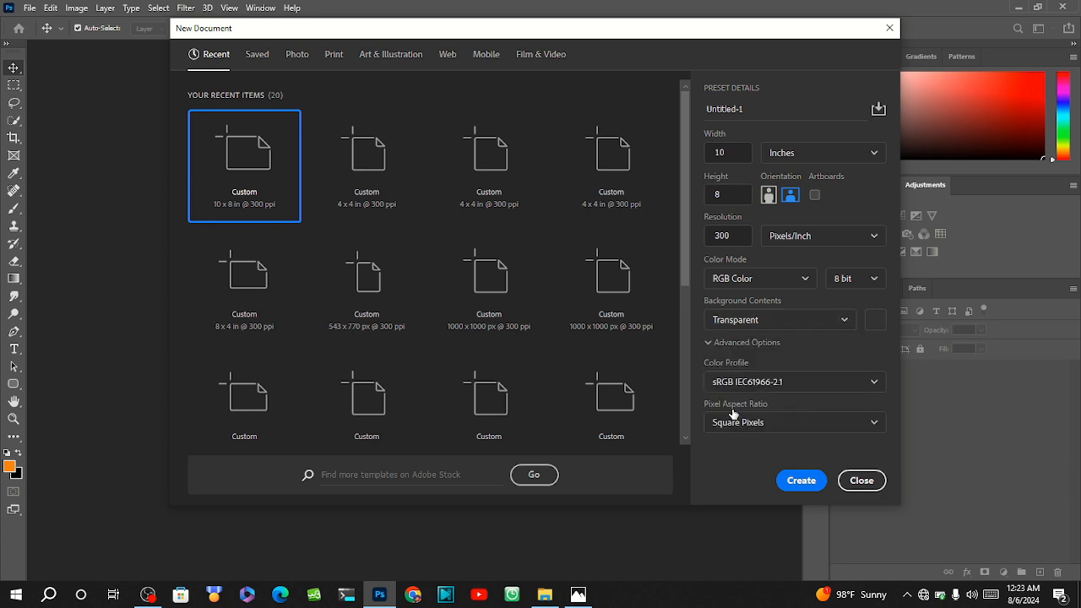
{"action": "left_click", "coordinate": [800, 480]}
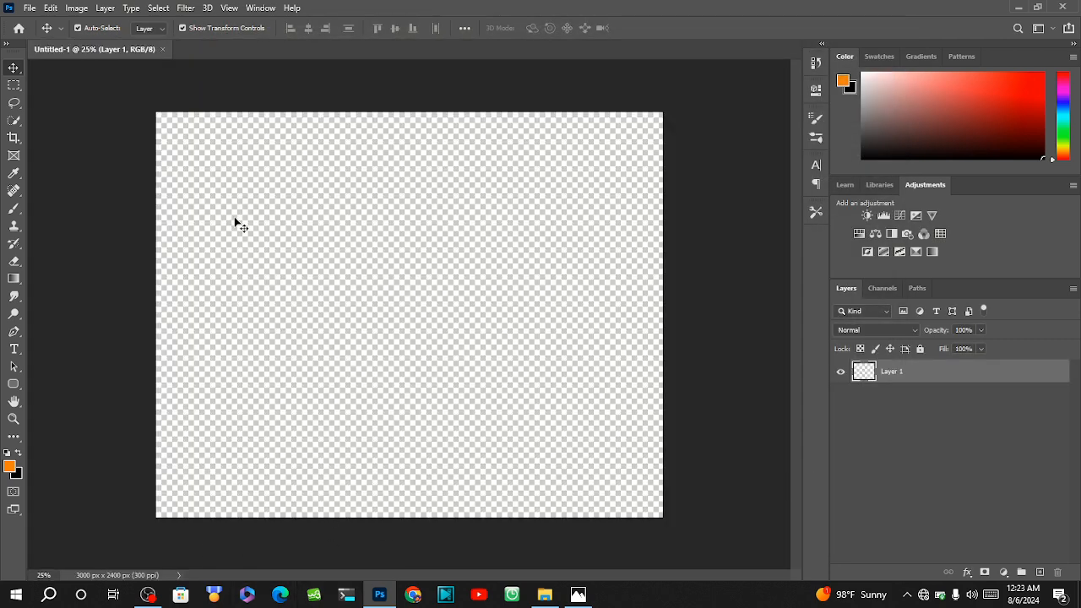
Step: Place the PNG image T1 from the Downloads folder into the document as an embedded object
{"action": "left_click", "coordinate": [30, 8]}
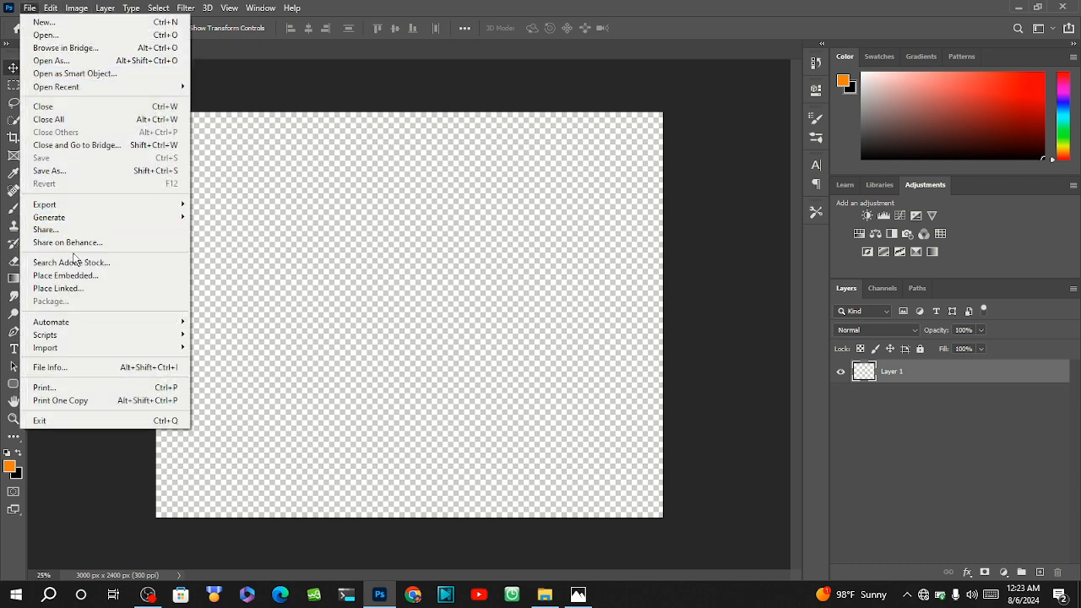
{"action": "left_click", "coordinate": [73, 277]}
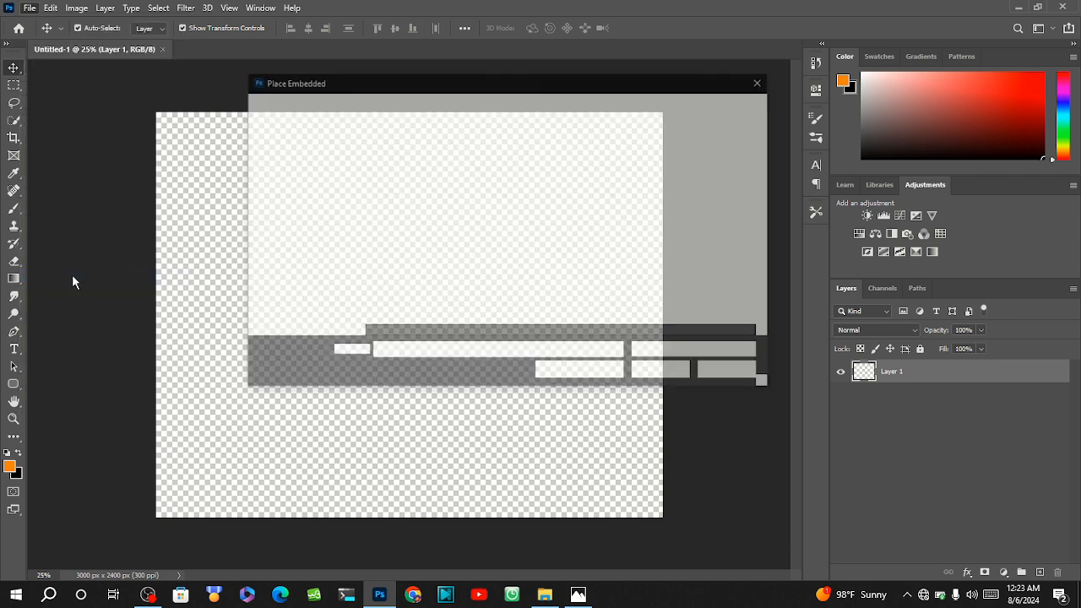
{"action": "scroll", "coordinate": [395, 289], "scroll_direction": "down", "scroll_amount": 10}
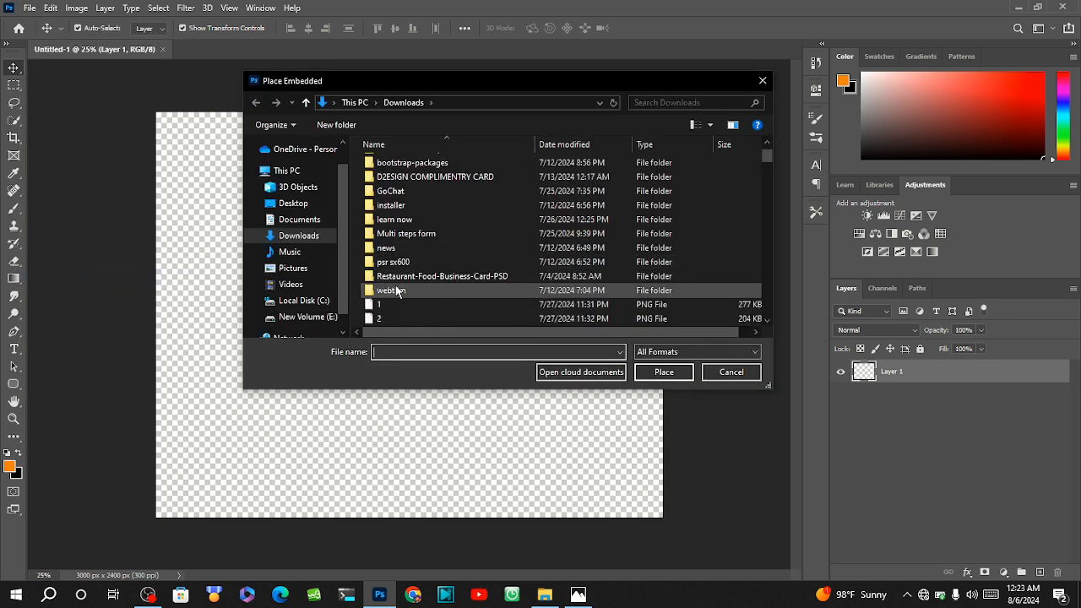
{"action": "scroll", "coordinate": [395, 290], "scroll_direction": "down", "scroll_amount": 10}
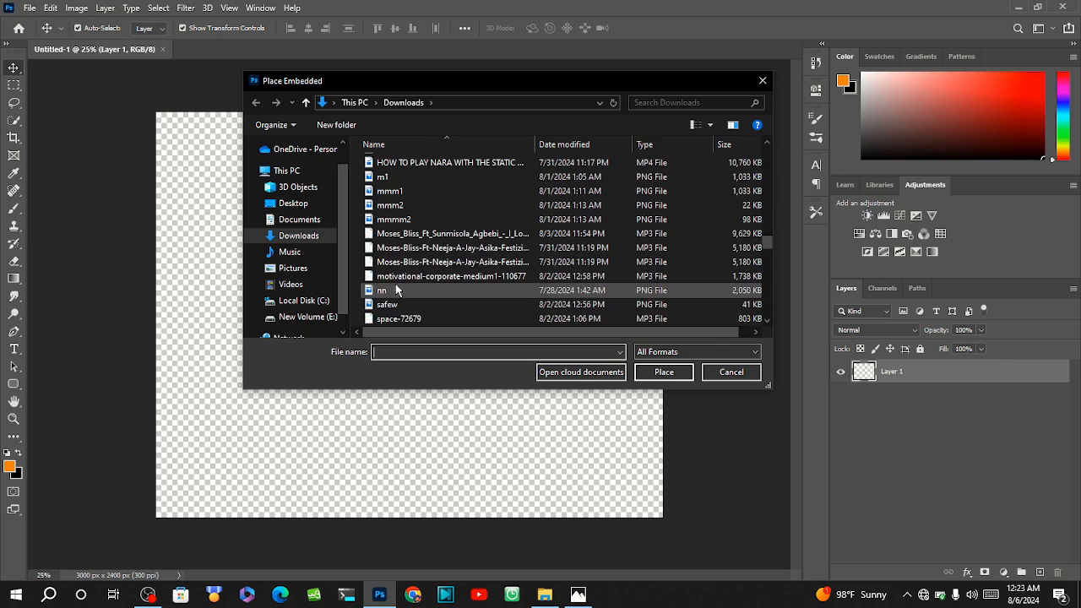
{"action": "scroll", "coordinate": [397, 290], "scroll_direction": "down", "scroll_amount": 1}
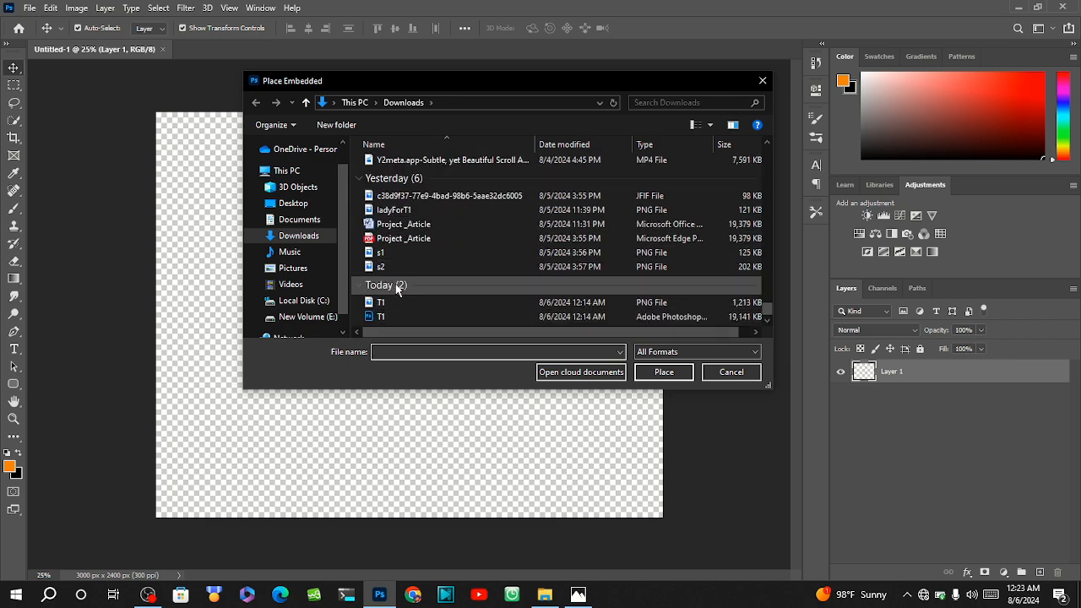
{"action": "left_click", "coordinate": [391, 306]}
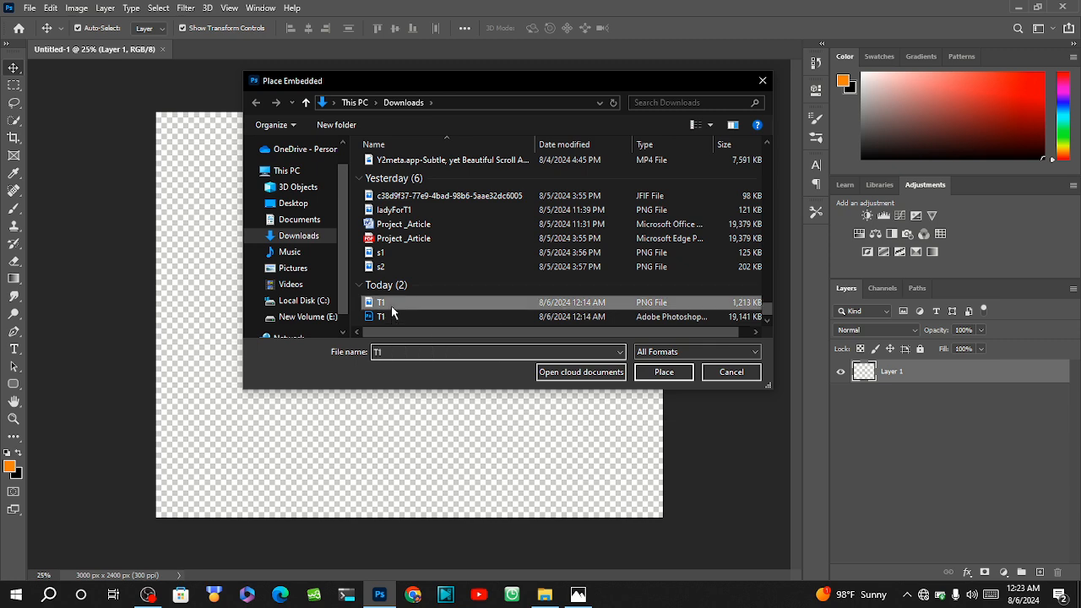
{"action": "left_click", "coordinate": [664, 372]}
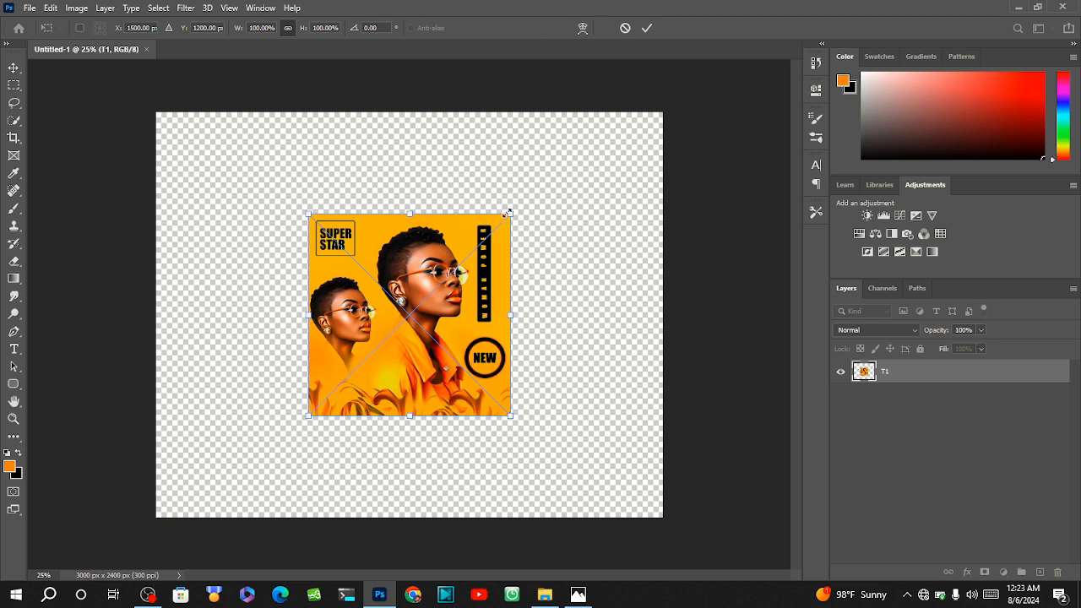
Step: Enlarge the placed image proportionally to about 253% and position it to cover the whole canvas
{"action": "left_click_drag", "start_coordinate": [510, 212], "coordinate": [723, 1]}
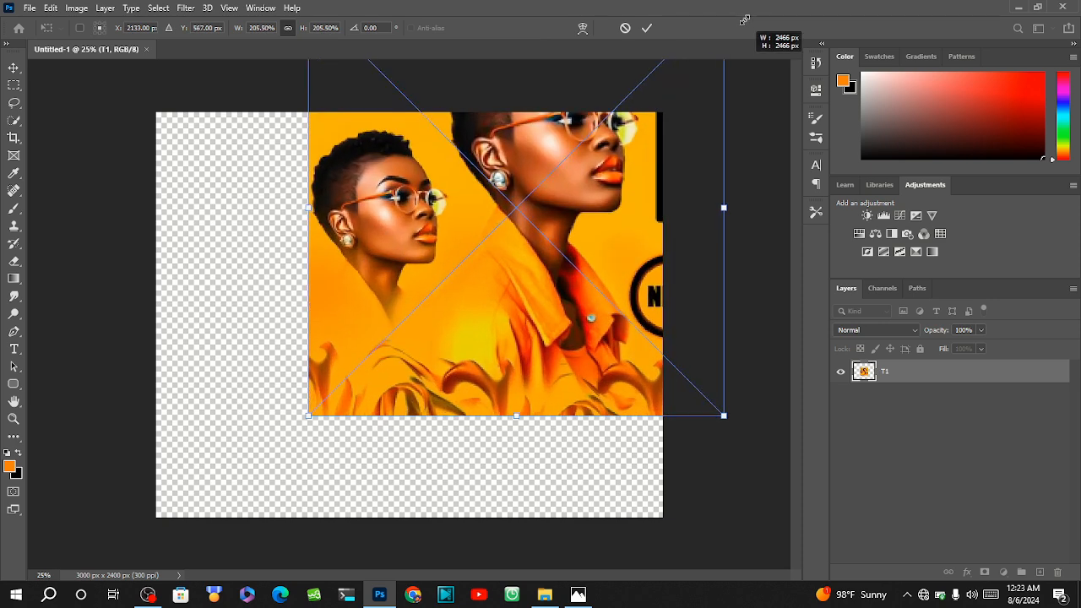
{"action": "left_click_drag", "start_coordinate": [515, 233], "coordinate": [370, 332]}
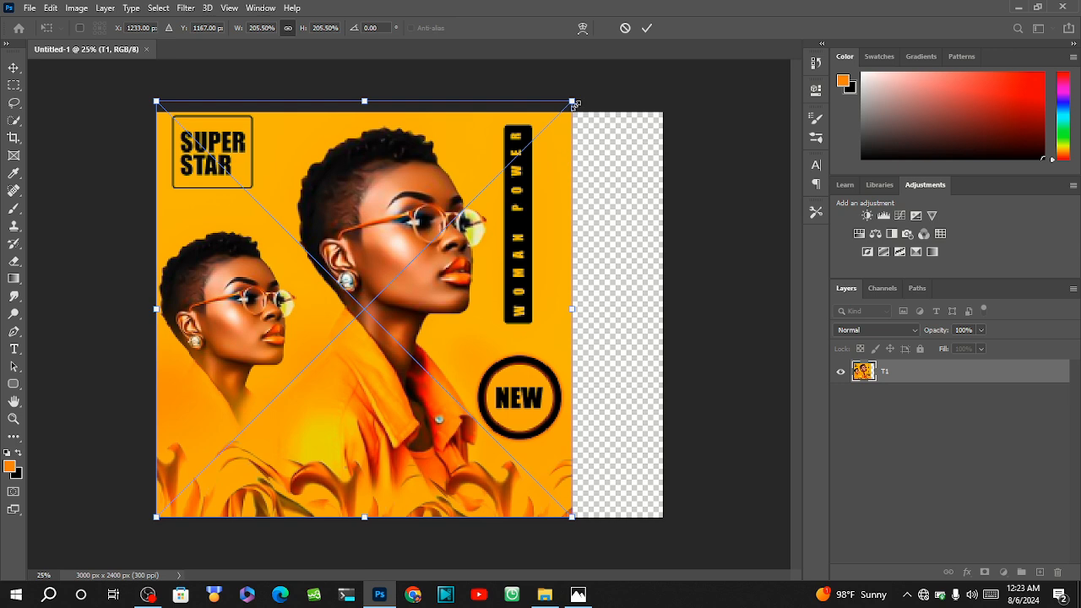
{"action": "left_click_drag", "start_coordinate": [573, 98], "coordinate": [626, 47]}
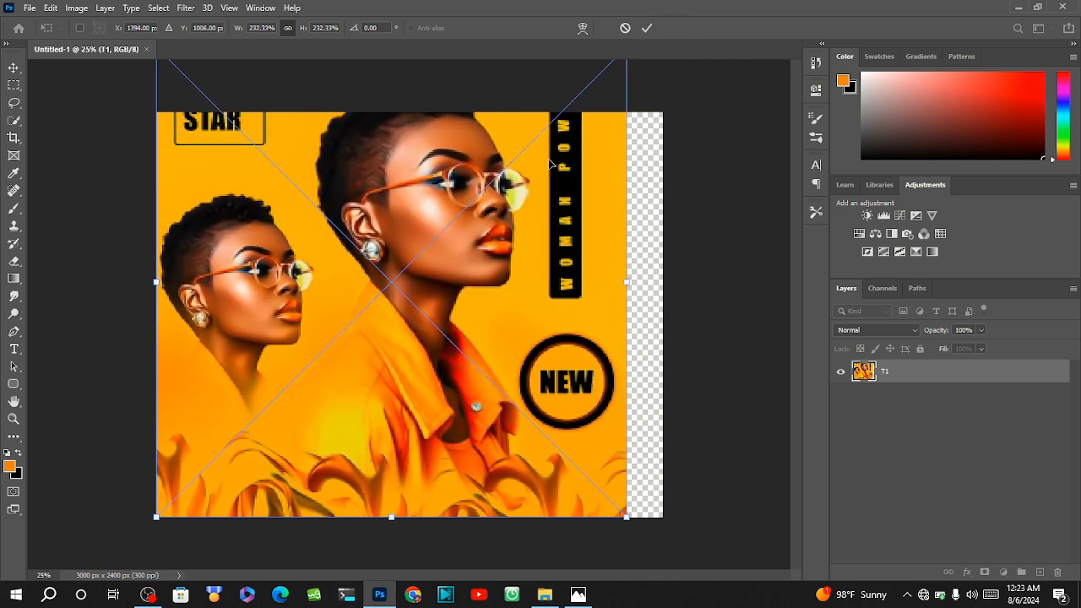
{"action": "left_click_drag", "start_coordinate": [554, 162], "coordinate": [550, 206]}
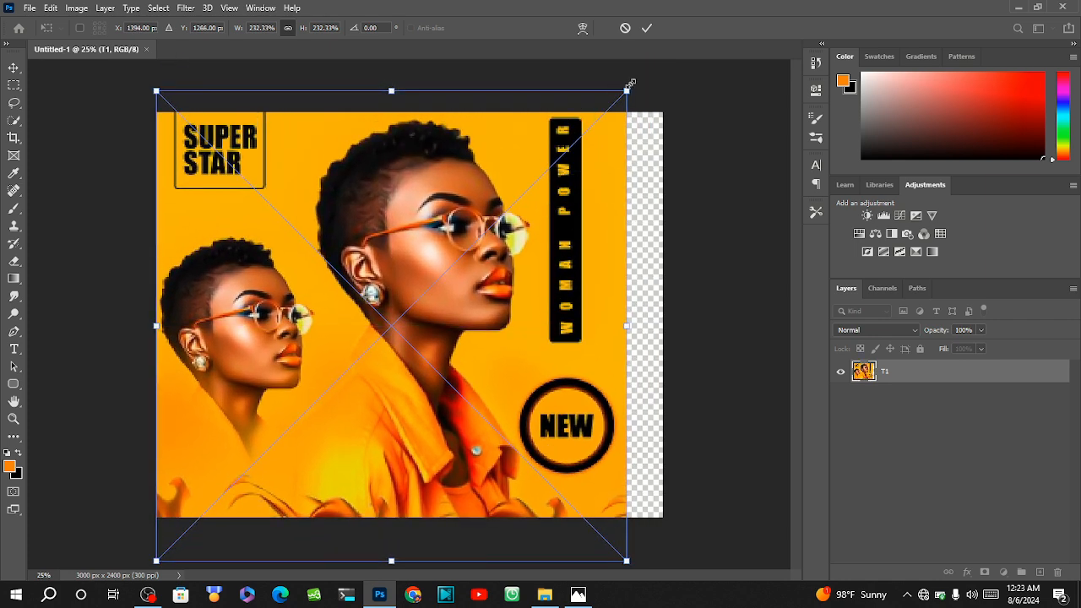
{"action": "left_click_drag", "start_coordinate": [629, 85], "coordinate": [673, 49]}
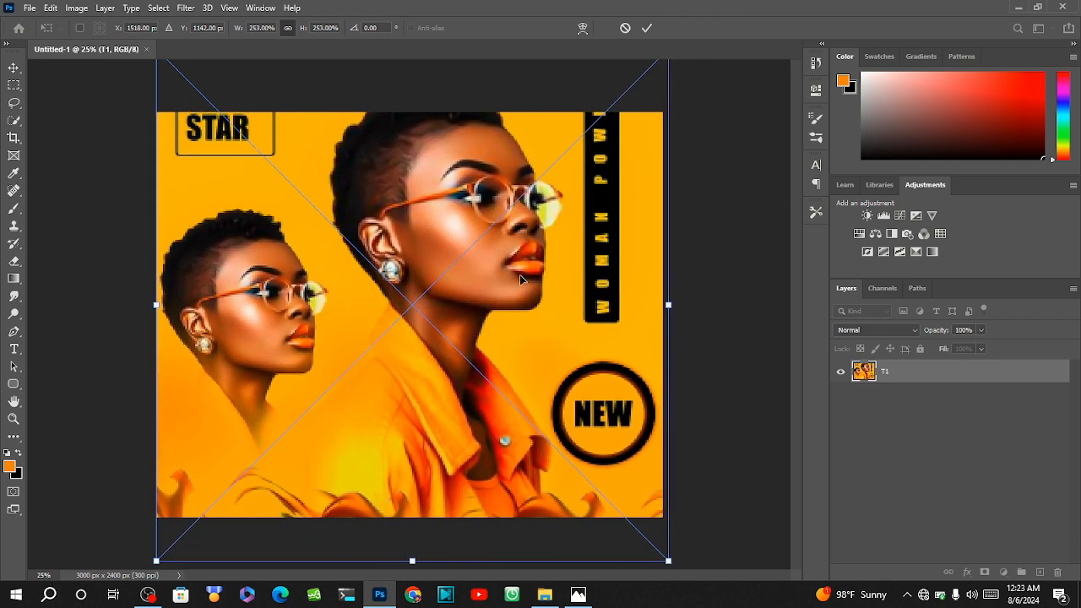
{"action": "left_click_drag", "start_coordinate": [520, 279], "coordinate": [515, 276]}
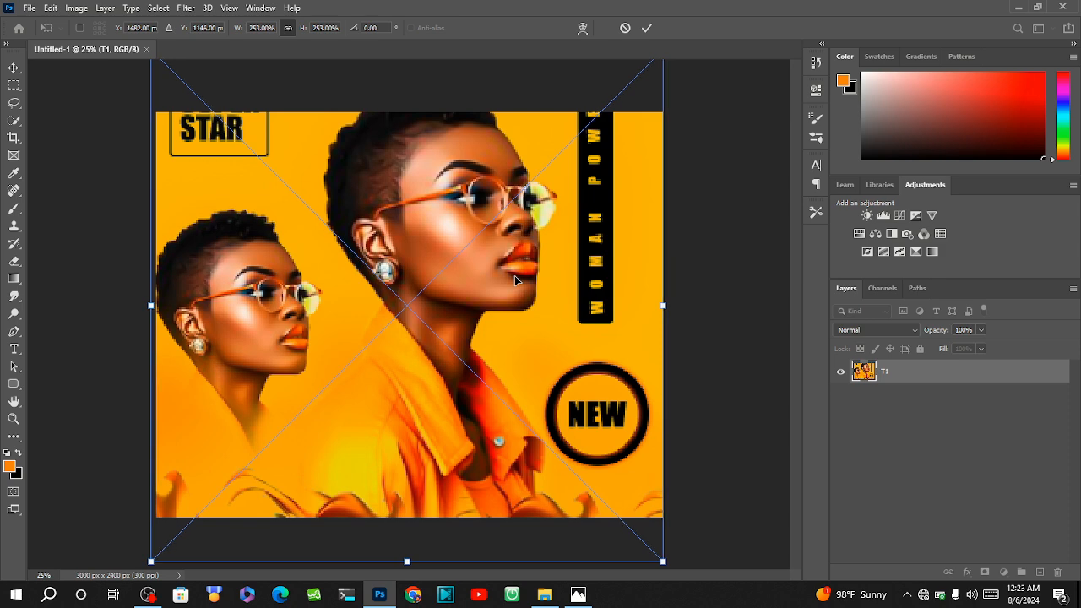
Step: Nudge the enlarged image to about X 1494 px, Y 1102 px, commit the placement and deselect the layer
{"action": "key", "text": "Right"}
{"action": "key", "text": "Right"}
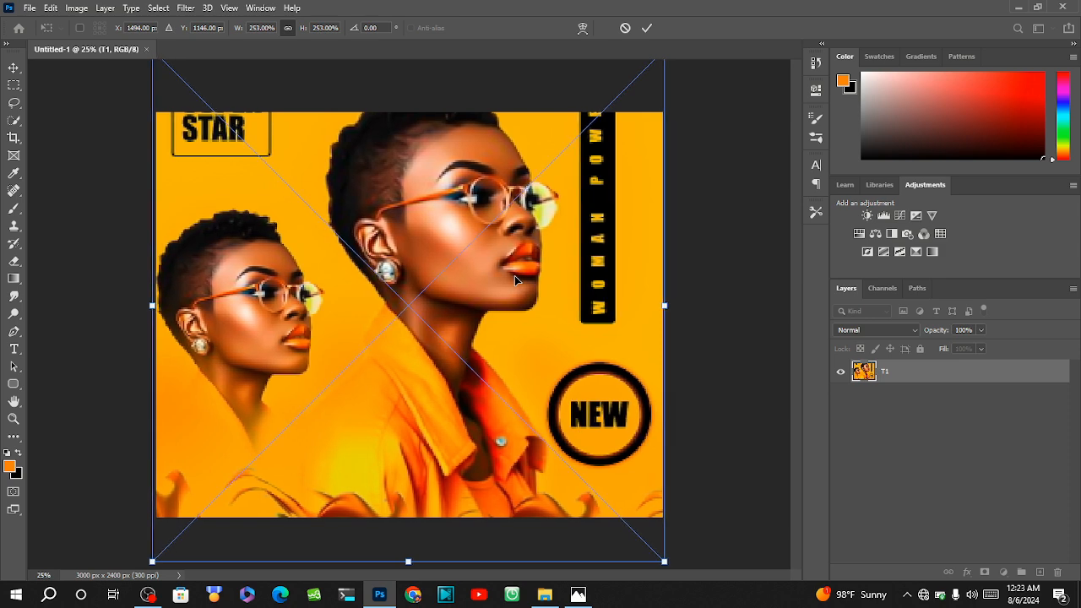
{"action": "key", "text": "Down"}
{"action": "key", "text": "Down"}
{"action": "key", "text": "Down"}
{"action": "key", "text": "Down"}
{"action": "key", "text": "Down"}
{"action": "key", "text": "Down"}
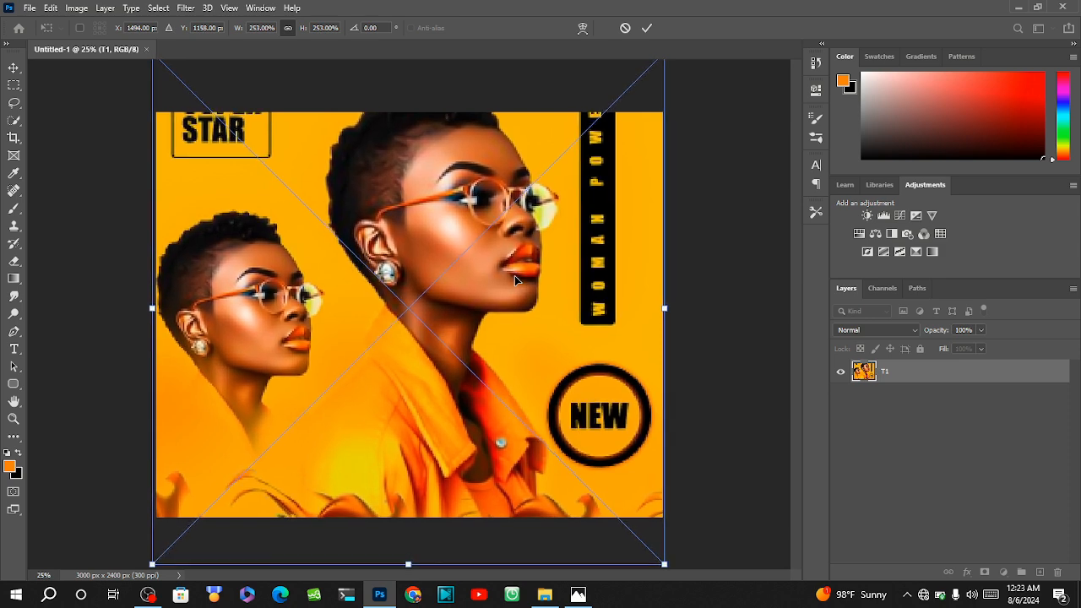
{"action": "key", "text": "Up"}
{"action": "key", "text": "Up"}
{"action": "key", "text": "Up"}
{"action": "key", "text": "Up"}
{"action": "key", "text": "Up"}
{"action": "key", "text": "Up"}
{"action": "key", "text": "Up"}
{"action": "key", "text": "Up"}
{"action": "key", "text": "Up"}
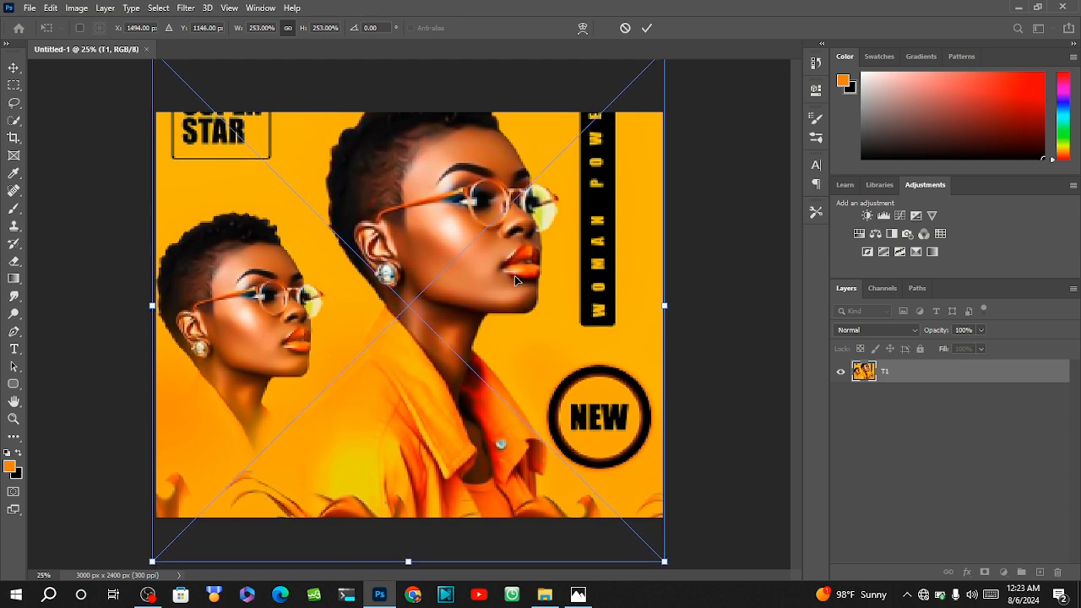
{"action": "key", "text": "Up"}
{"action": "key", "text": "Up"}
{"action": "key", "text": "Up"}
{"action": "key", "text": "Up"}
{"action": "key", "text": "Up"}
{"action": "key", "text": "Up"}
{"action": "key", "text": "Up"}
{"action": "key", "text": "Up"}
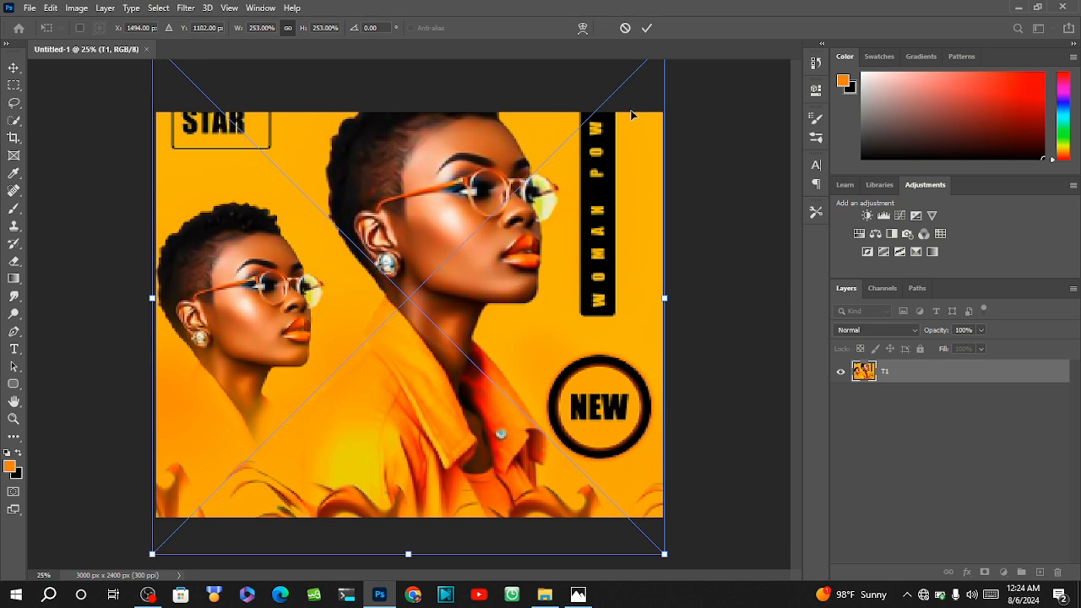
{"action": "left_click", "coordinate": [646, 27]}
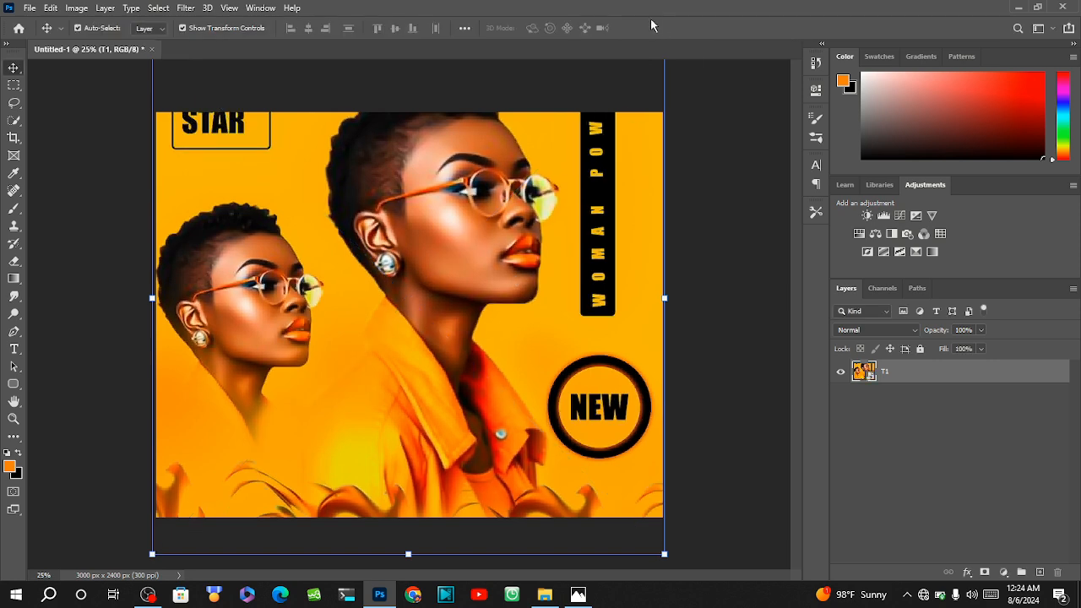
{"action": "left_click", "coordinate": [728, 266]}
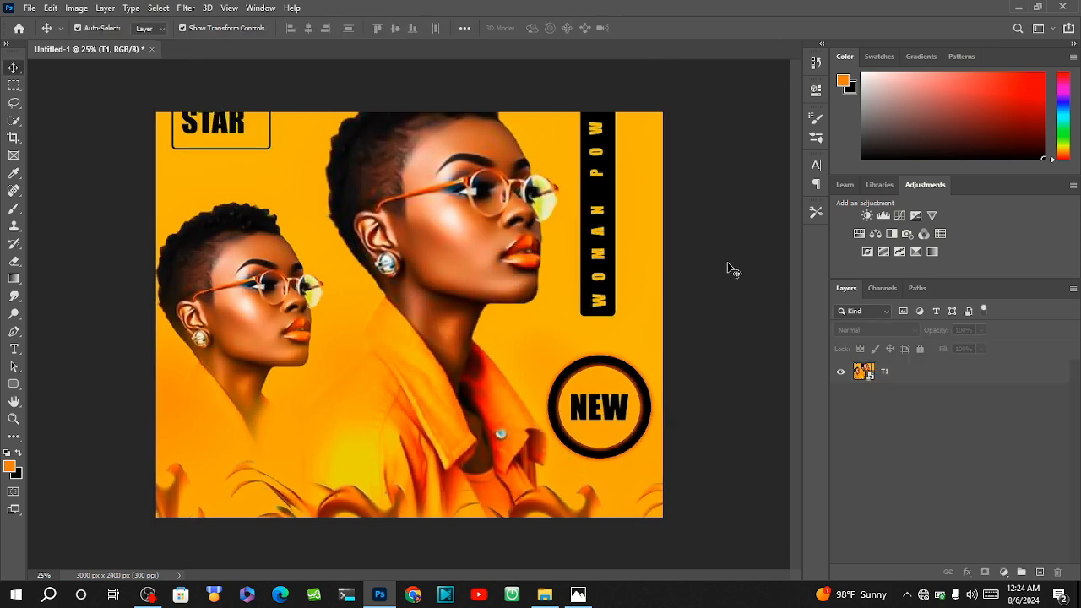
Step: Apply a Gaussian Blur with a radius of 50 pixels to the T1 image layer
{"action": "left_click", "coordinate": [477, 252]}
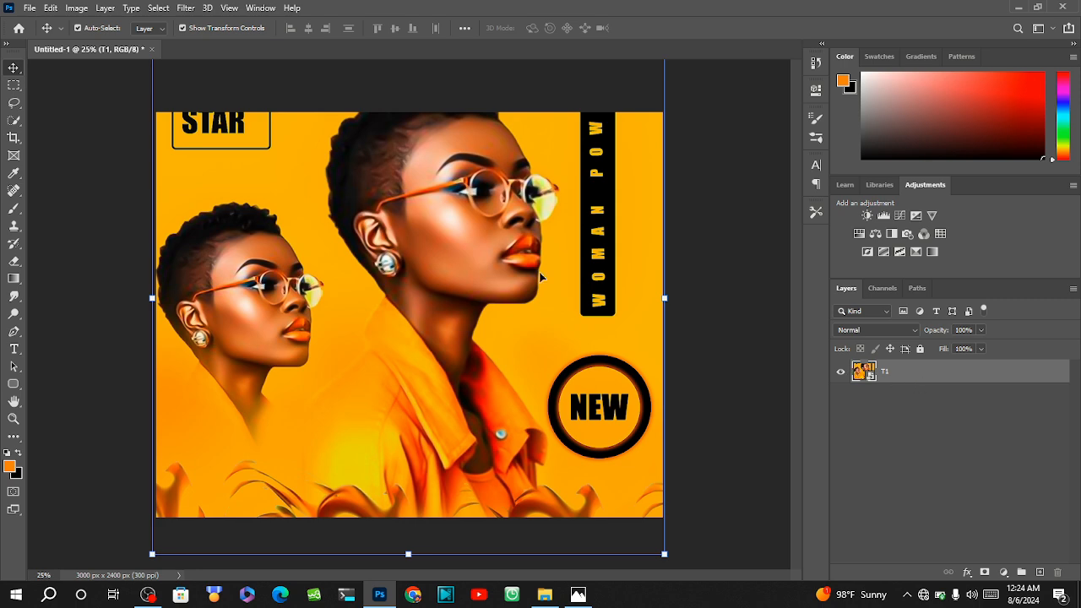
{"action": "left_click", "coordinate": [185, 7]}
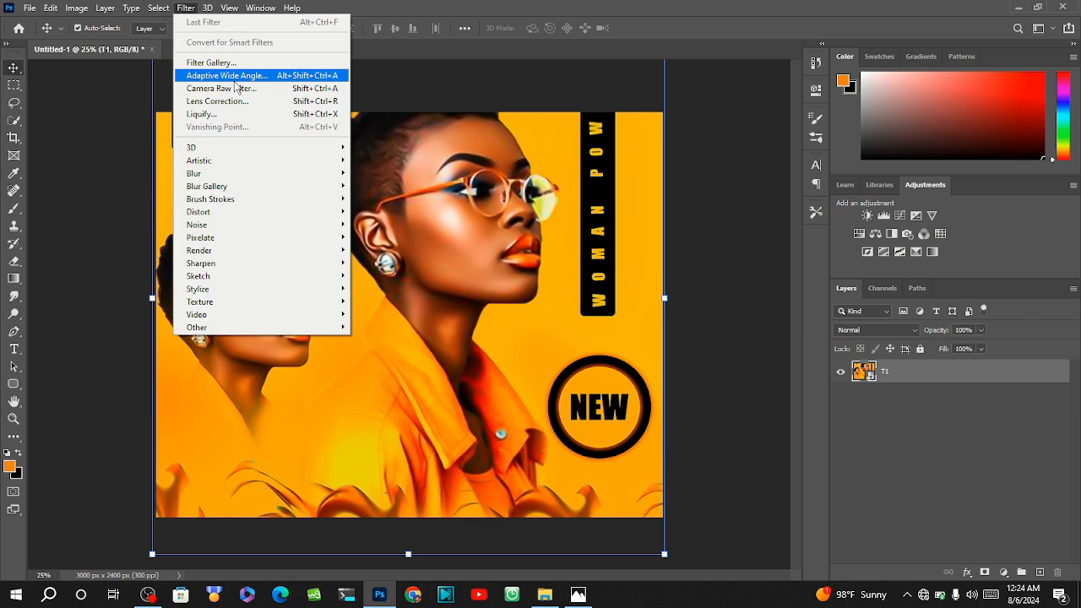
{"action": "mouse_move", "coordinate": [240, 176]}
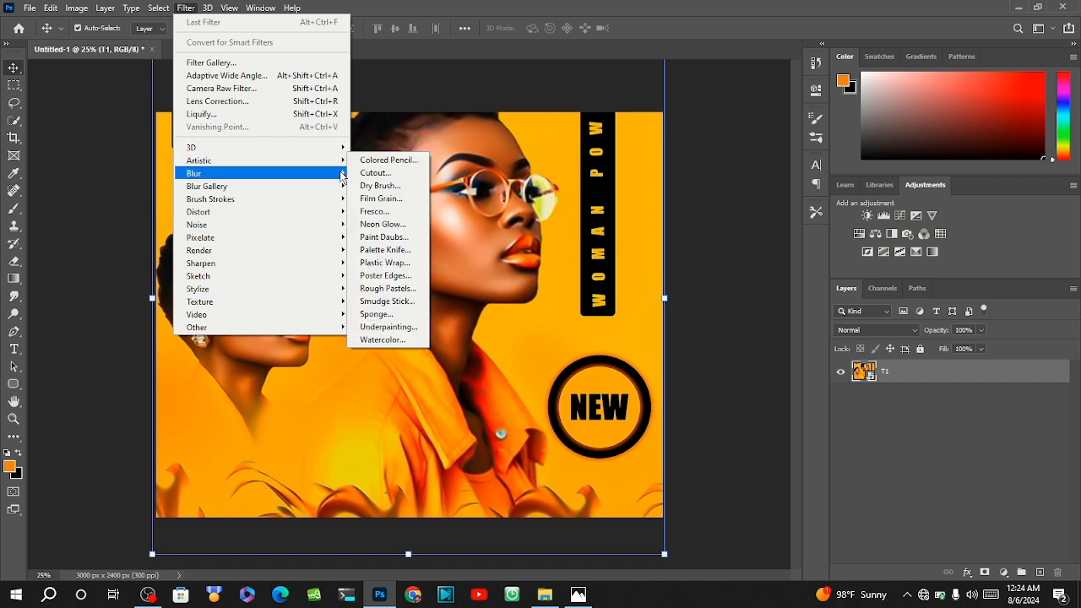
{"action": "mouse_move", "coordinate": [343, 176]}
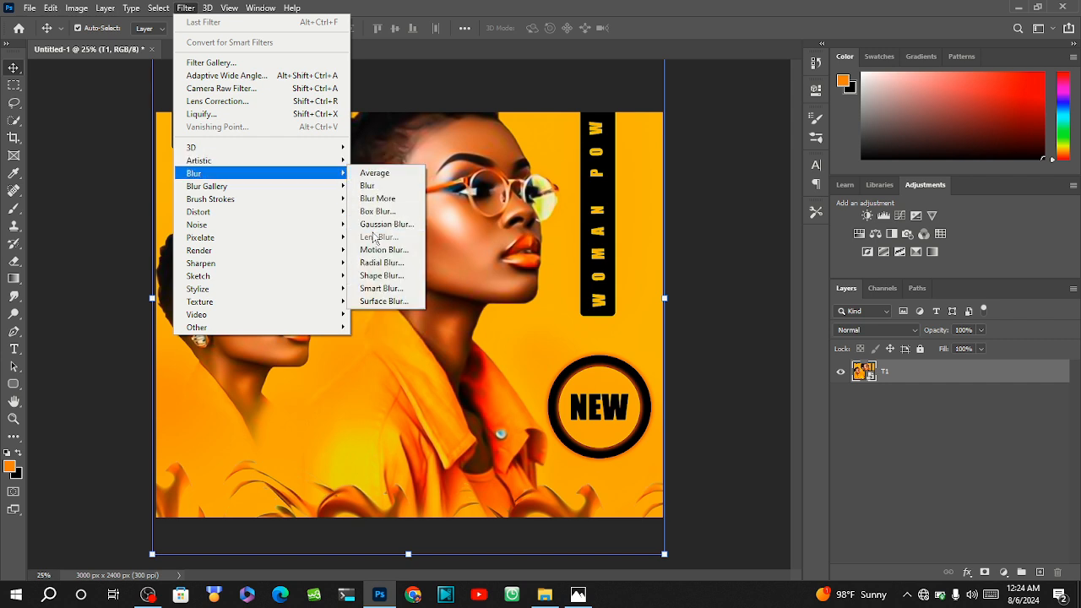
{"action": "left_click", "coordinate": [375, 226]}
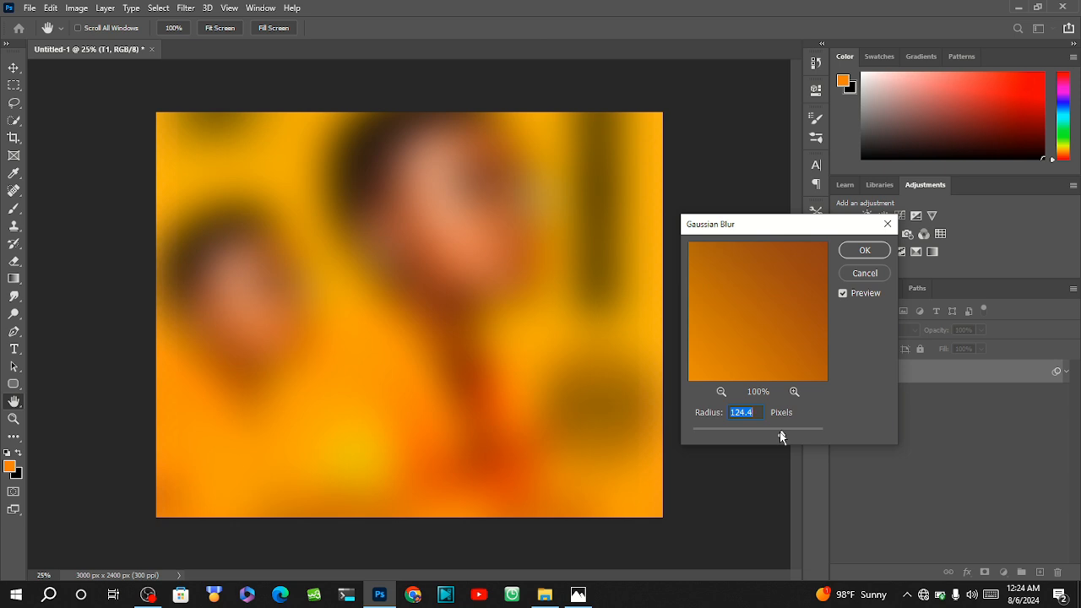
{"action": "mouse_move", "coordinate": [780, 433]}
{"action": "left_mouse_down"}
{"action": "mouse_move", "coordinate": [737, 436]}
{"action": "mouse_move", "coordinate": [765, 439]}
{"action": "left_mouse_up"}
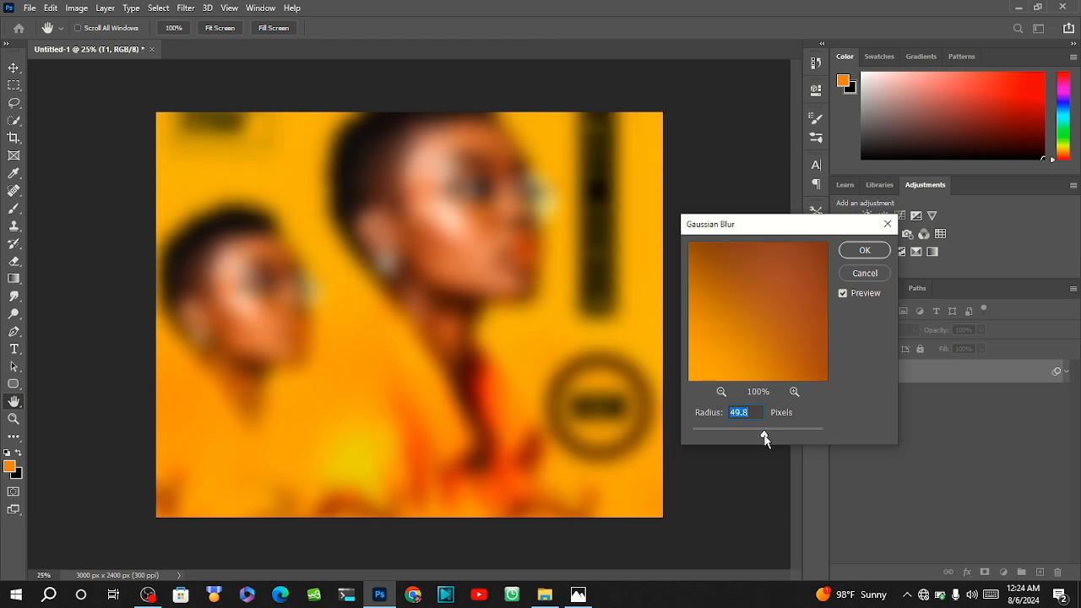
{"action": "type", "text": "50"}
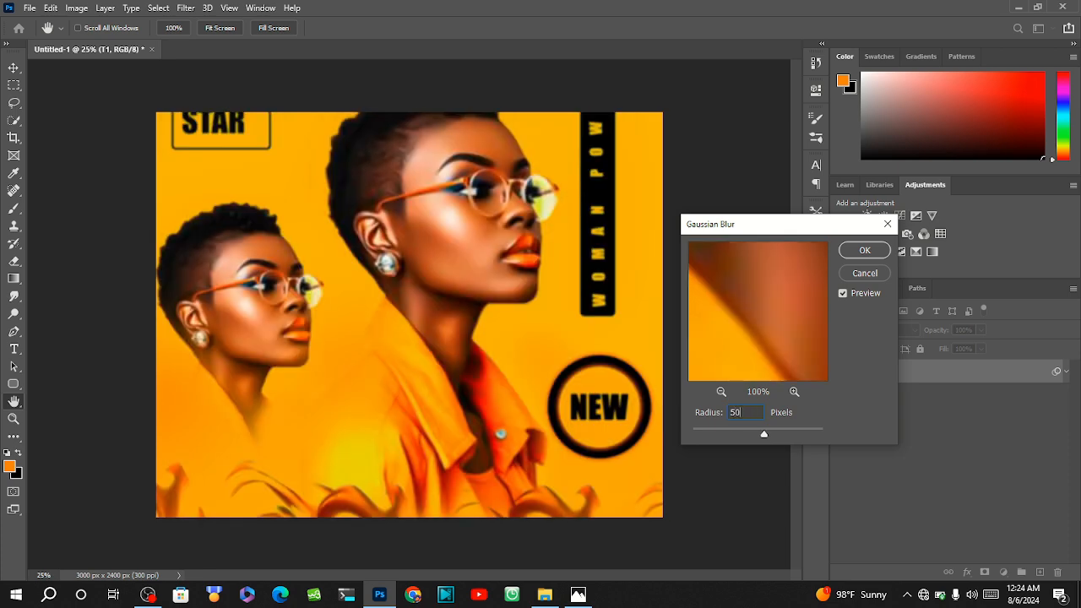
{"action": "left_click", "coordinate": [858, 249]}
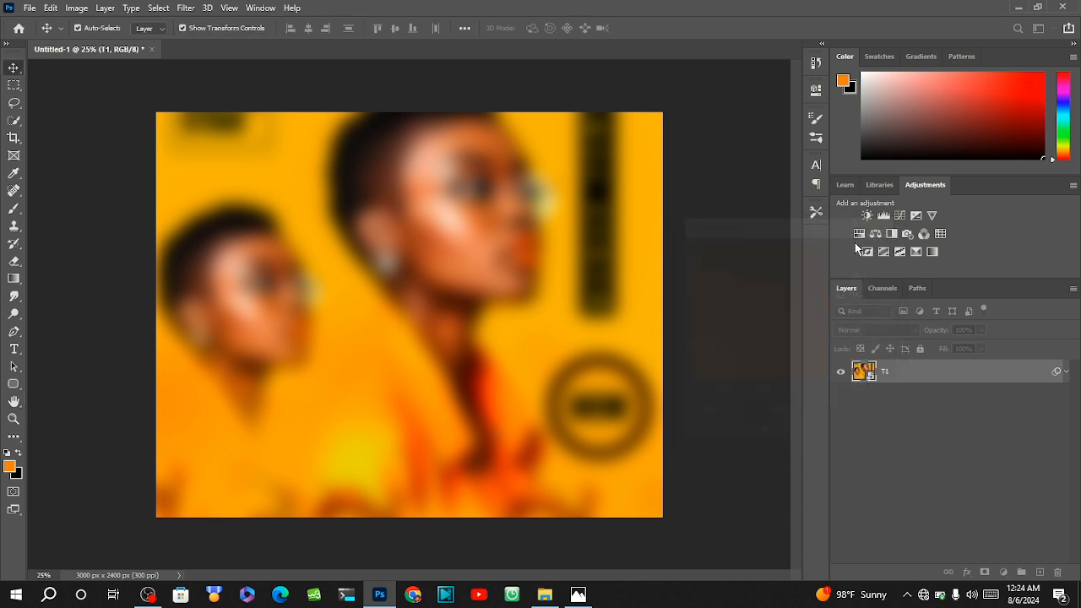
Step: Add a second Gaussian Blur filter to the T1 image layer and lower its radius to 0.1 pixels
{"action": "left_click", "coordinate": [689, 301]}
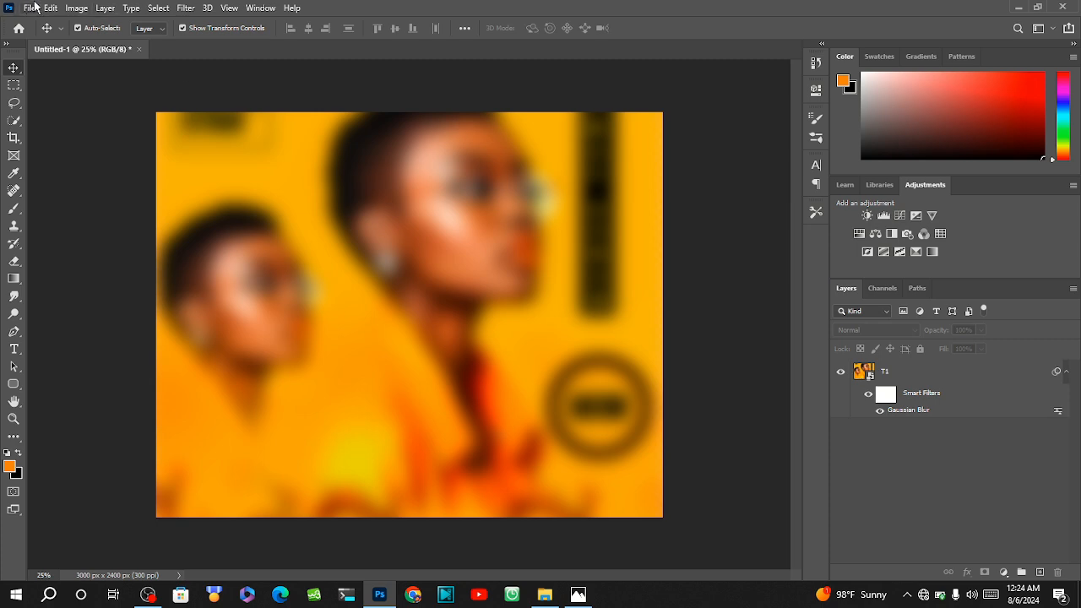
{"action": "left_click", "coordinate": [207, 7]}
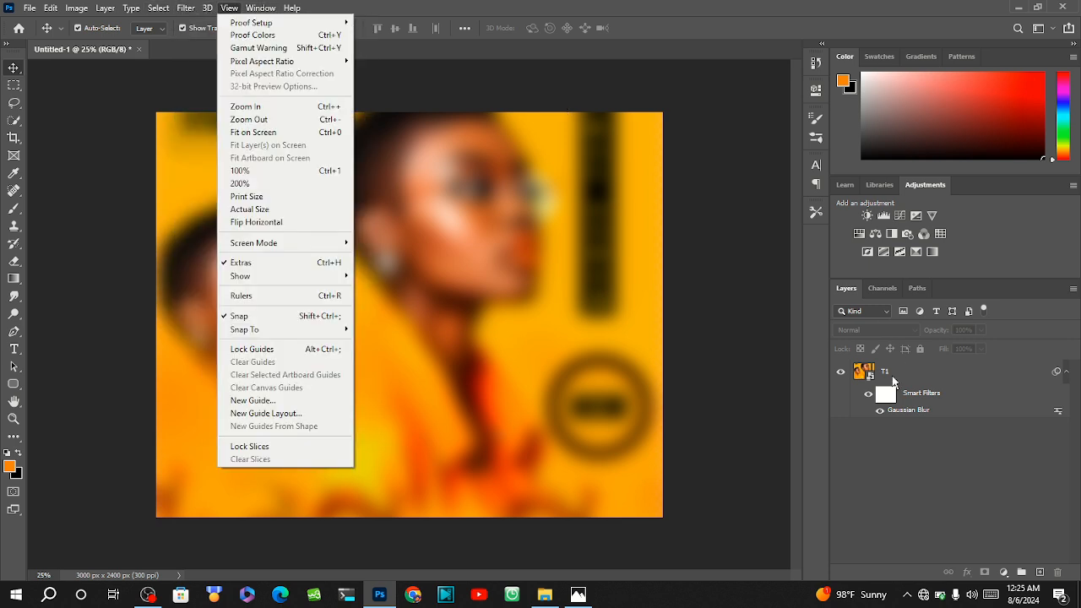
{"action": "left_click", "coordinate": [882, 372]}
{"action": "left_click", "coordinate": [883, 372]}
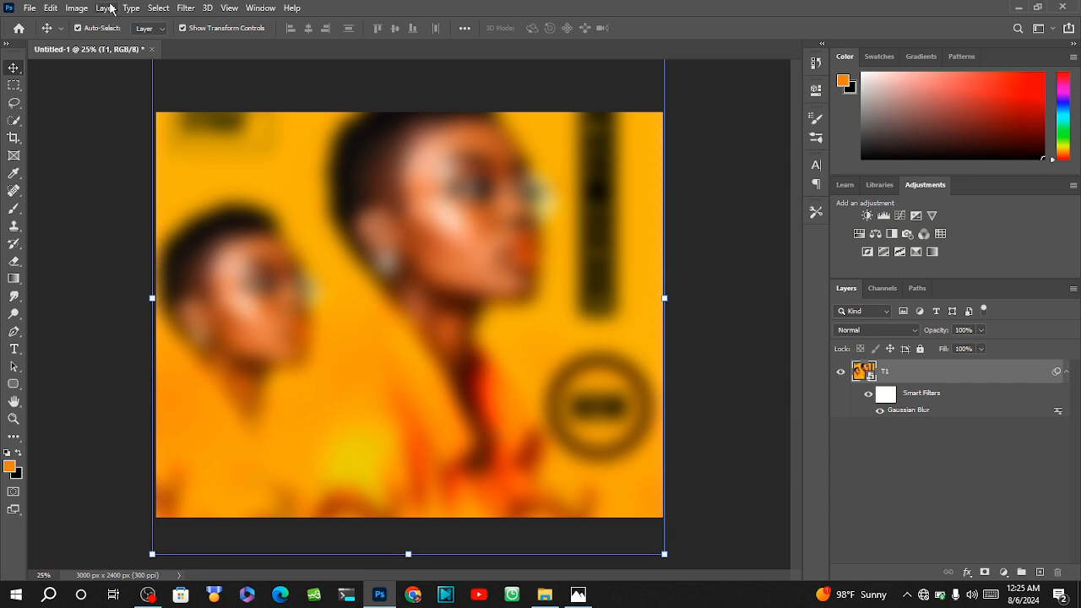
{"action": "left_click", "coordinate": [186, 8]}
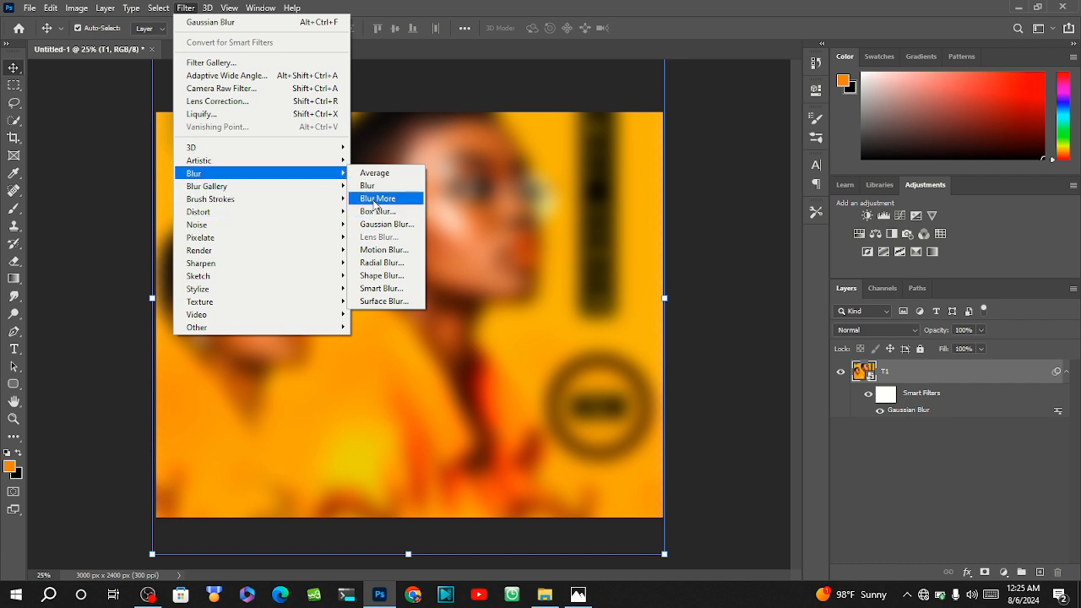
{"action": "left_click", "coordinate": [387, 223]}
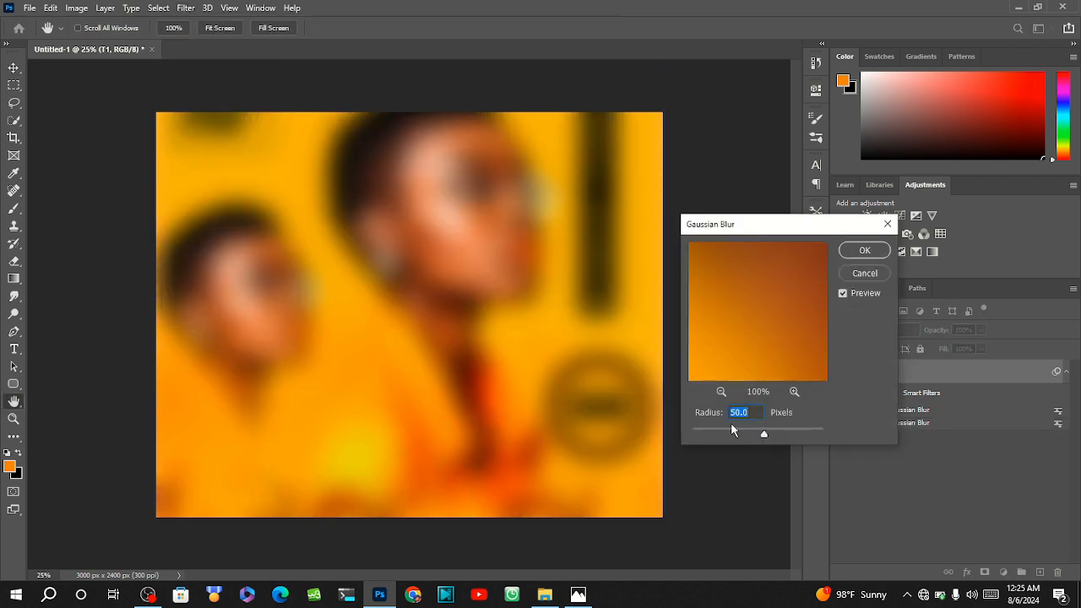
{"action": "left_click_drag", "start_coordinate": [762, 432], "coordinate": [735, 432]}
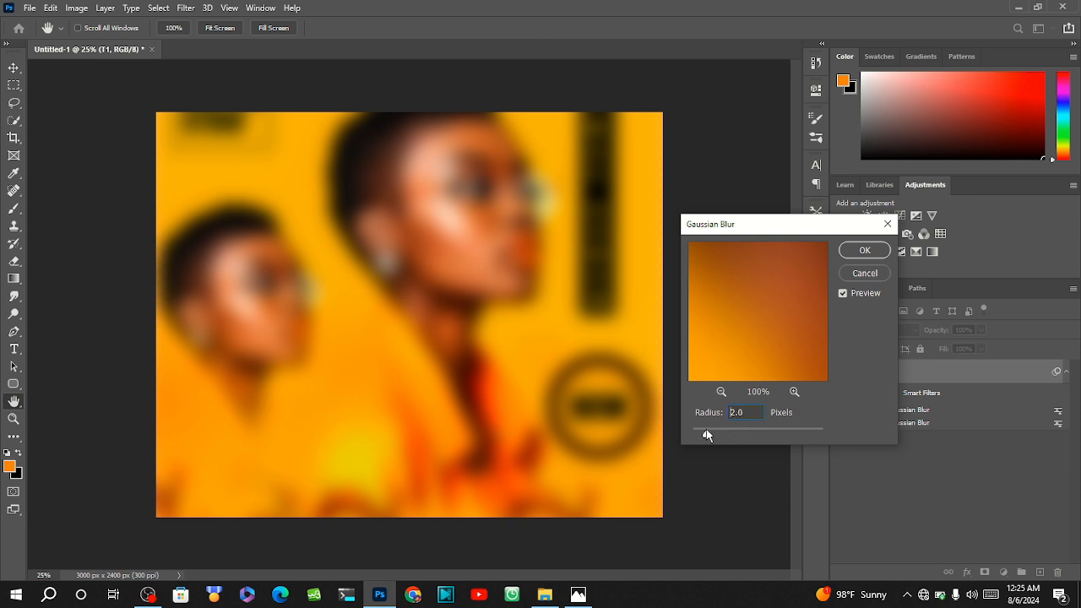
{"action": "left_click_drag", "start_coordinate": [707, 435], "coordinate": [692, 434]}
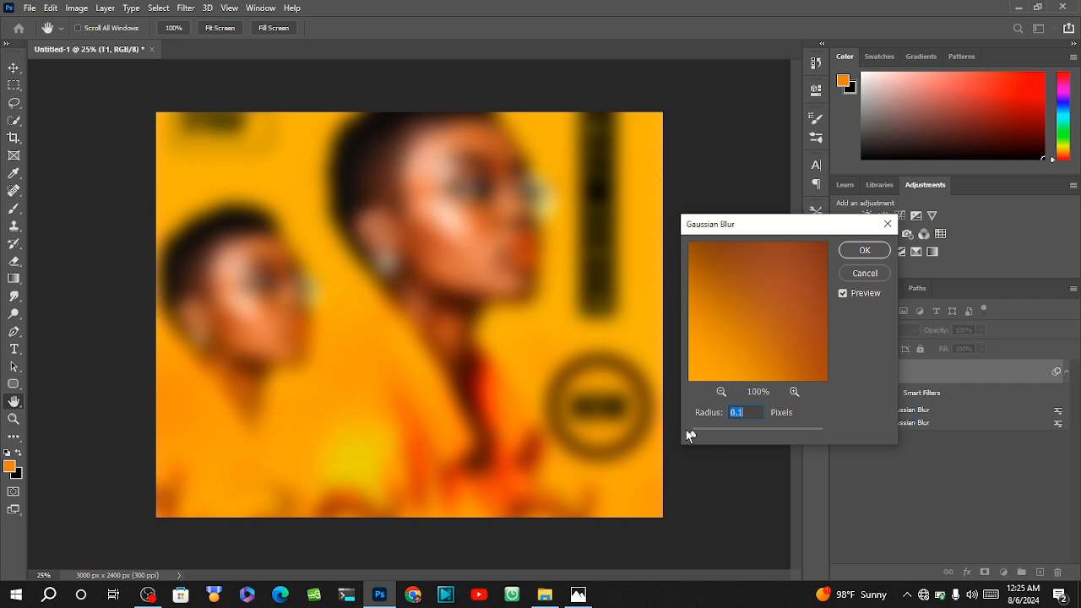
Step: Set the second Gaussian Blur's radius to 1.4 pixels and apply the filter
{"action": "left_click", "coordinate": [726, 394]}
{"action": "left_click", "coordinate": [725, 394]}
{"action": "left_click", "coordinate": [725, 394]}
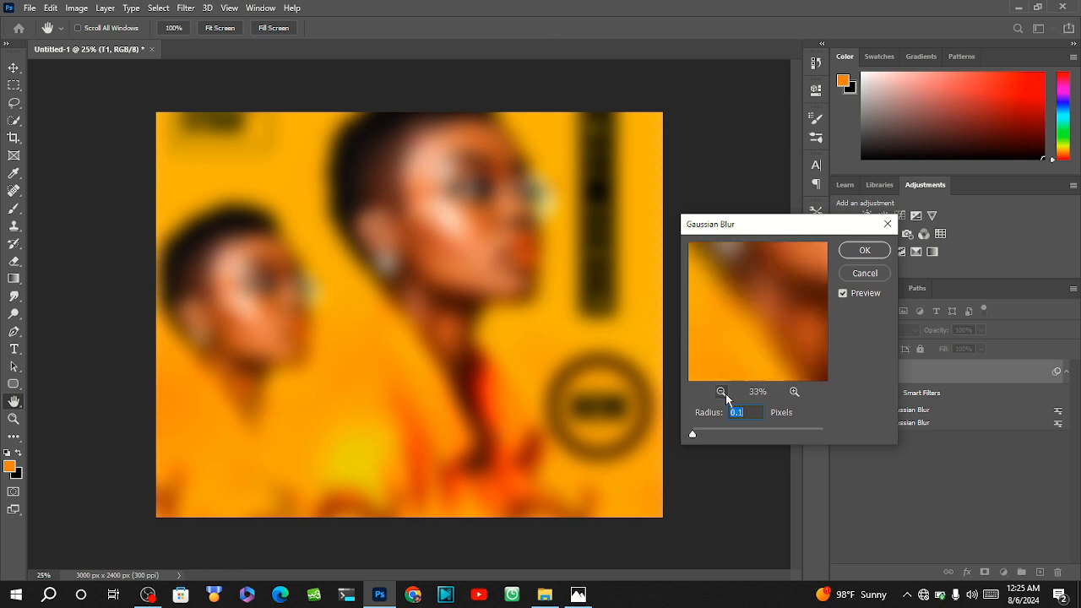
{"action": "left_click", "coordinate": [726, 393]}
{"action": "left_click", "coordinate": [725, 393]}
{"action": "left_click", "coordinate": [725, 393]}
{"action": "left_click", "coordinate": [725, 394]}
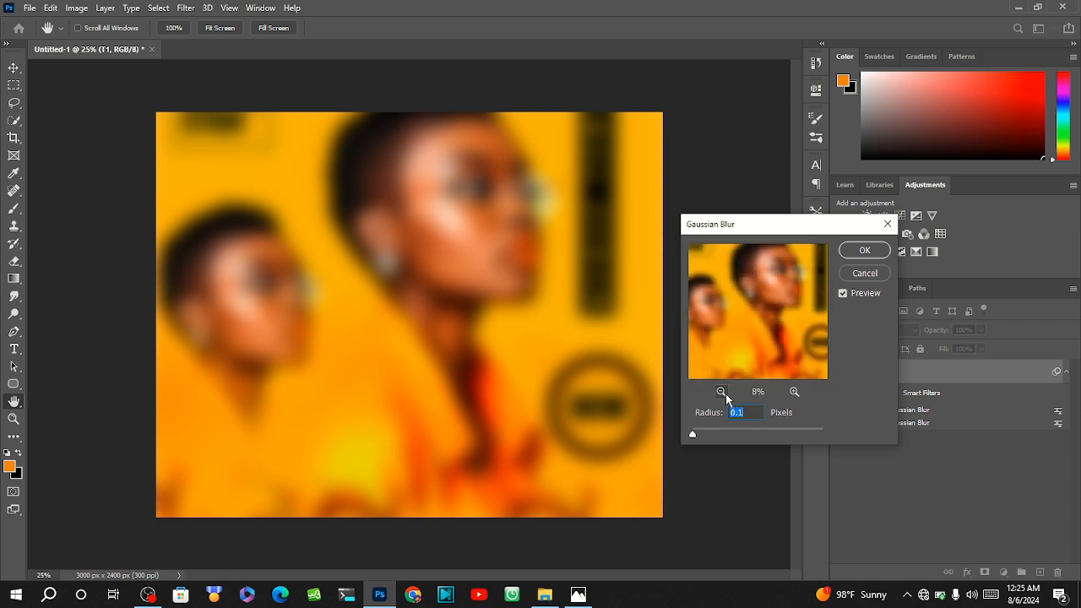
{"action": "type", "text": "1.4"}
{"action": "left_click", "coordinate": [864, 252]}
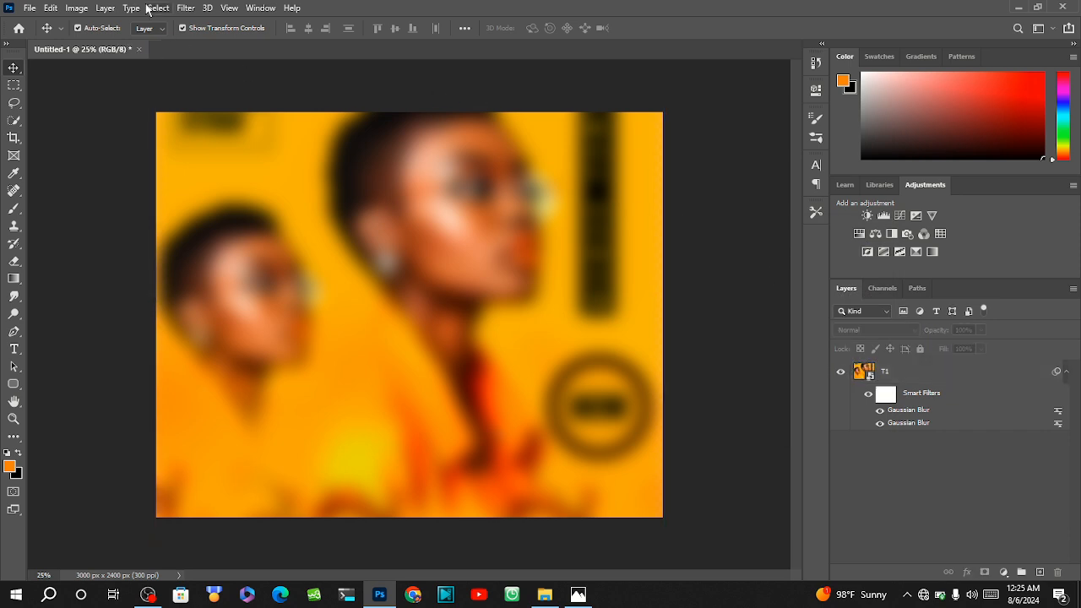
Step: Place the PNG image T1 from the Downloads folder again as an embedded object above the blurred layer
{"action": "left_click", "coordinate": [31, 9]}
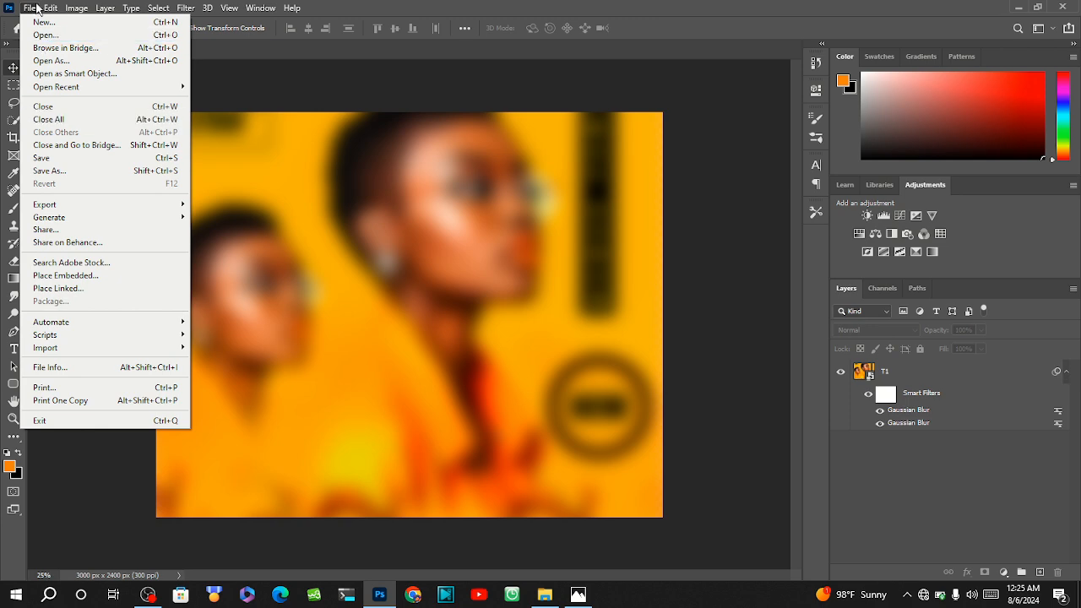
{"action": "left_click", "coordinate": [62, 275]}
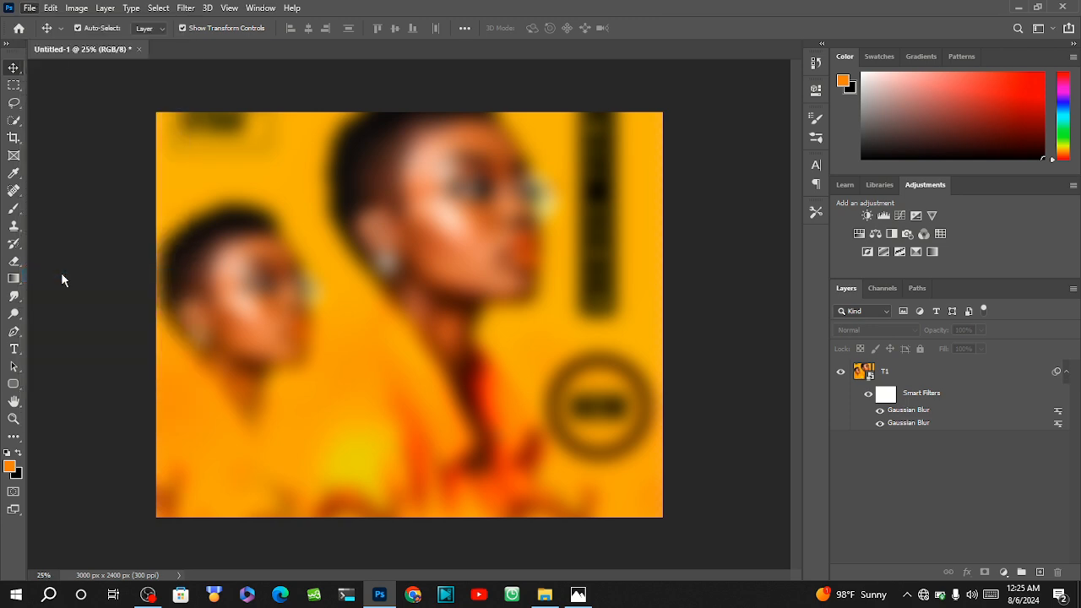
{"action": "scroll", "coordinate": [471, 253], "scroll_direction": "down", "scroll_amount": 10}
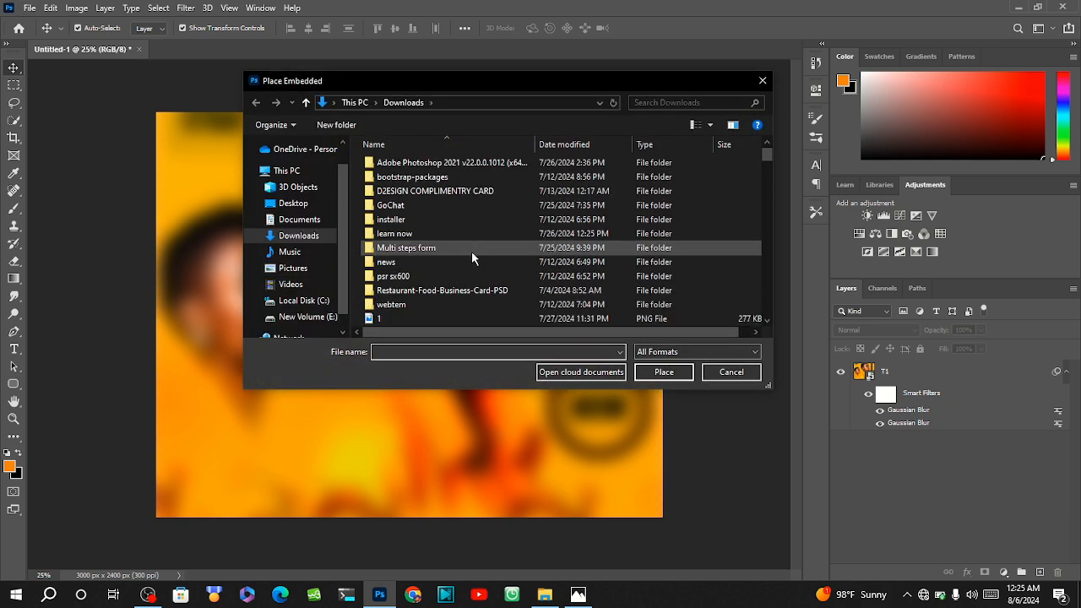
{"action": "scroll", "coordinate": [471, 250], "scroll_direction": "down", "scroll_amount": 10}
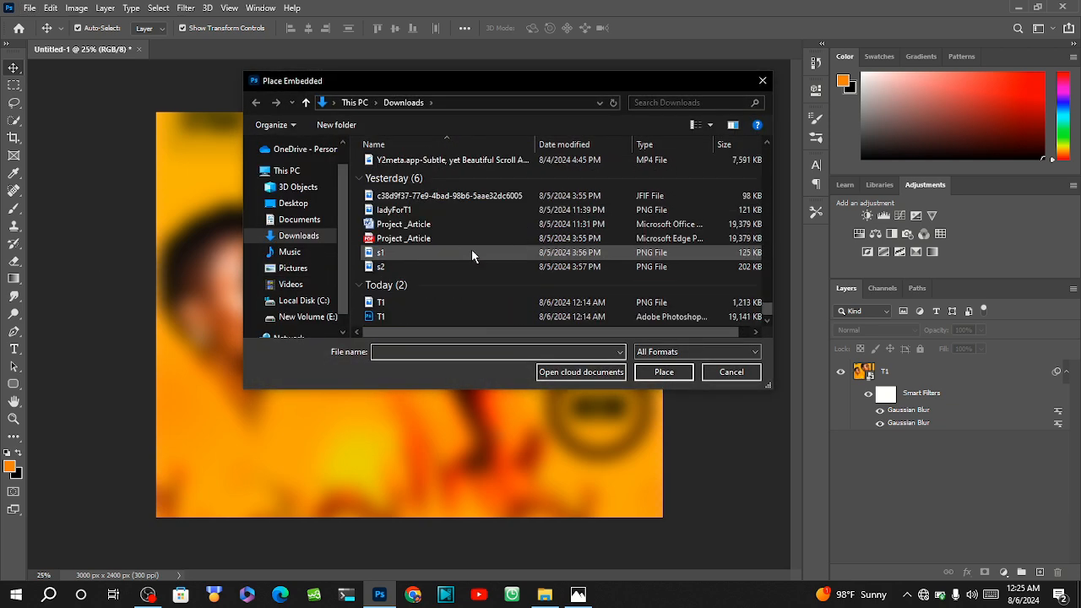
{"action": "left_click", "coordinate": [442, 307]}
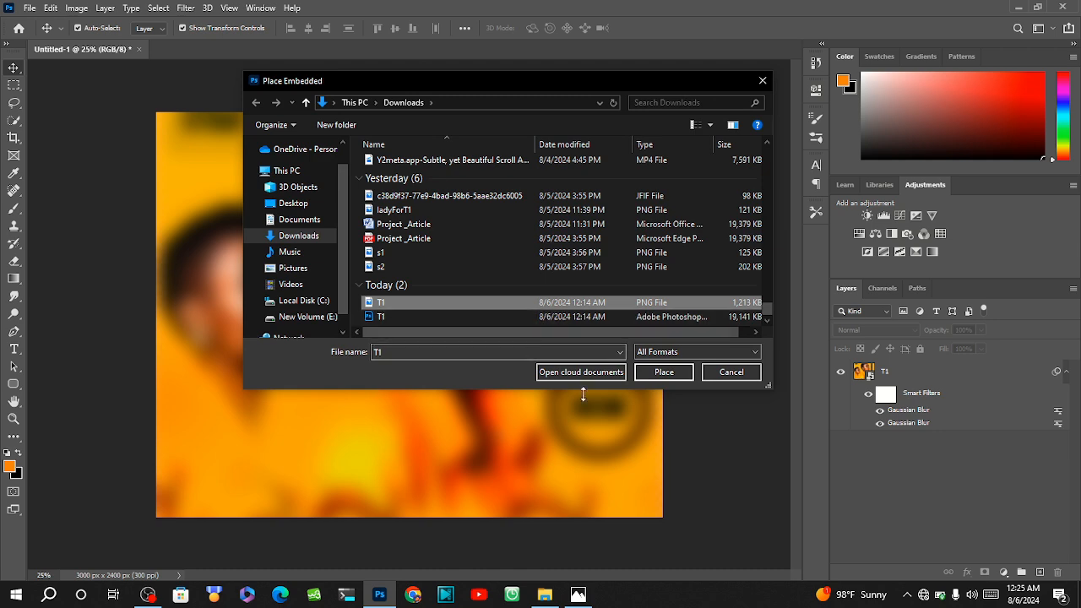
{"action": "left_click", "coordinate": [662, 378]}
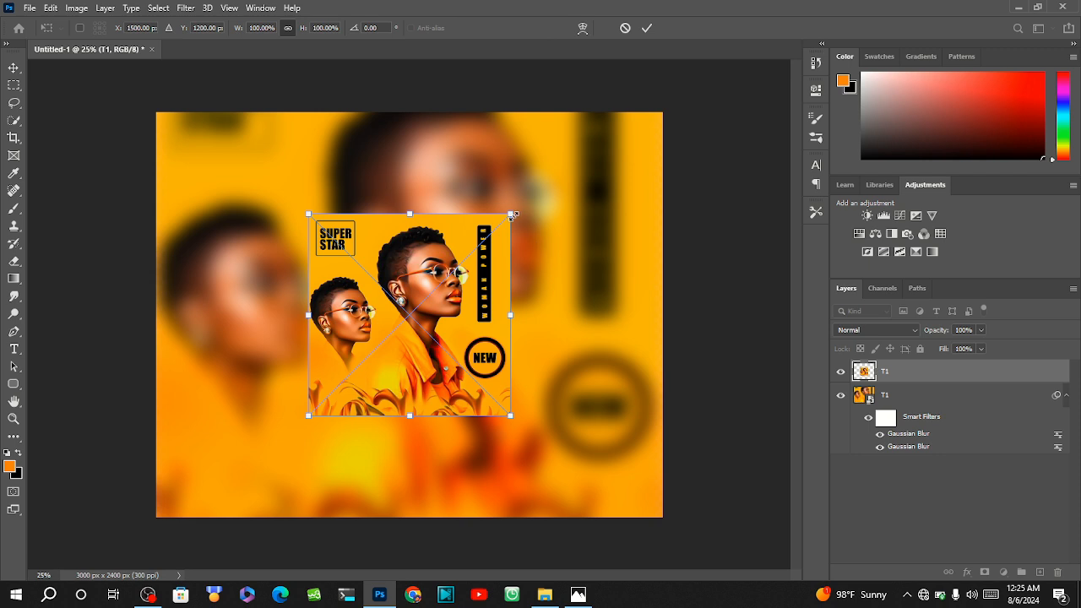
Step: Enlarge the newly placed T1 image proportionally to about 191% and rest its lower edge on the canvas's bottom edge
{"action": "left_click_drag", "start_coordinate": [511, 214], "coordinate": [582, 34]}
{"action": "left_click_drag", "start_coordinate": [470, 223], "coordinate": [438, 270]}
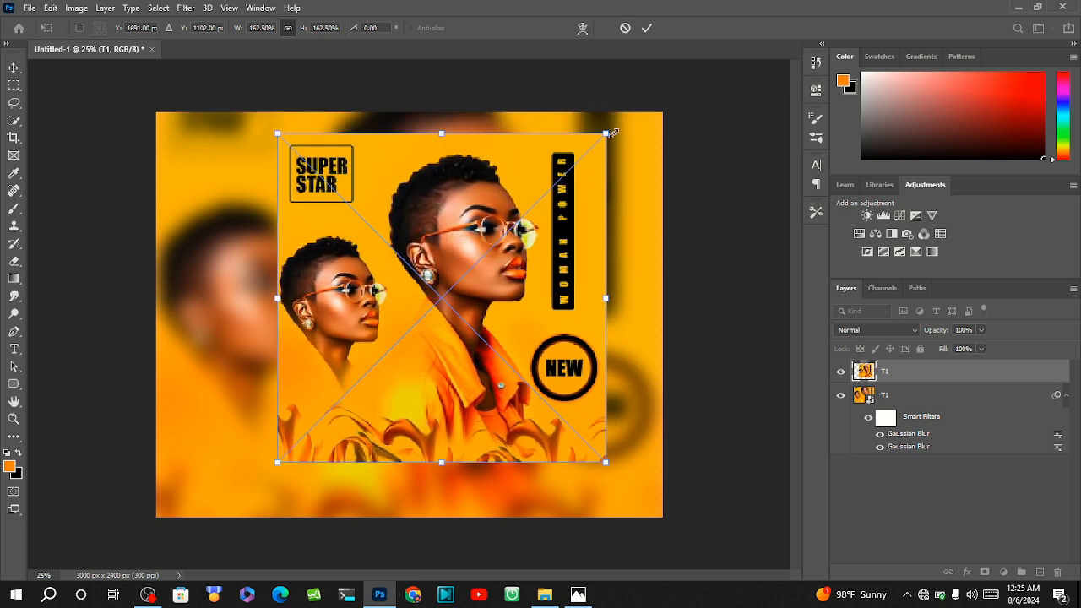
{"action": "left_click_drag", "start_coordinate": [606, 132], "coordinate": [624, 111]}
{"action": "left_click_drag", "start_coordinate": [499, 321], "coordinate": [463, 358]}
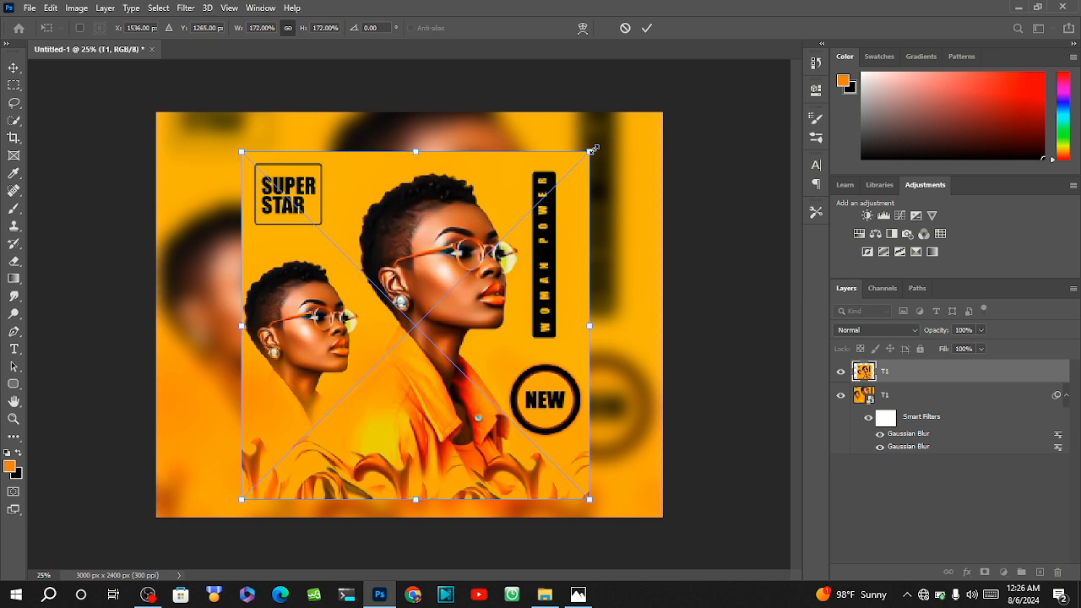
{"action": "left_click_drag", "start_coordinate": [588, 152], "coordinate": [619, 99]}
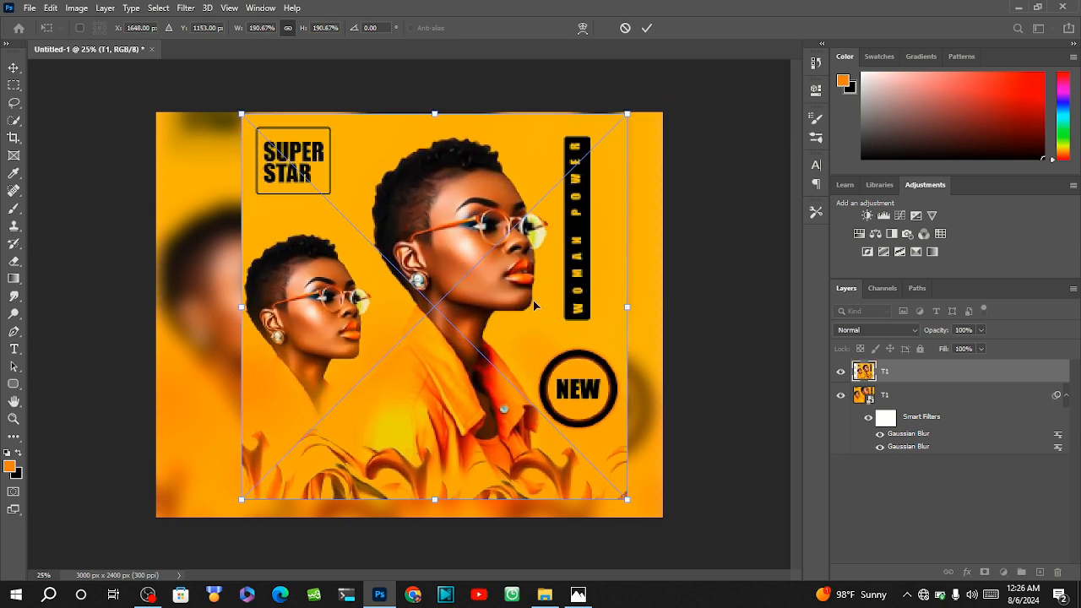
{"action": "left_click_drag", "start_coordinate": [533, 301], "coordinate": [527, 322]}
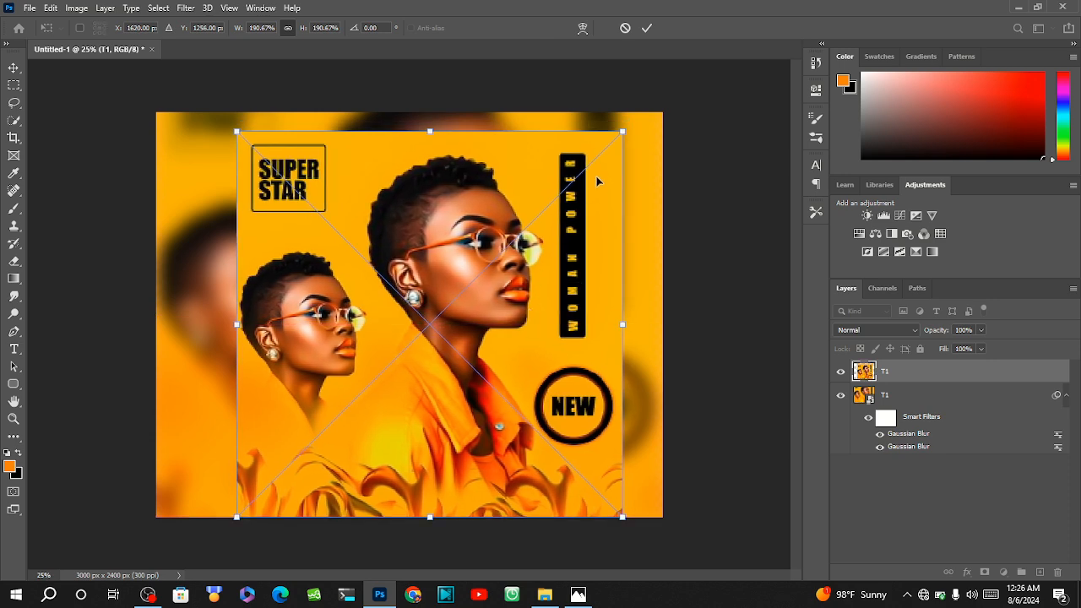
Step: Scale the placed image to about 199.5% so it spans the canvas height, positioned at about X 1625 px, Y 1203 px
{"action": "left_click_drag", "start_coordinate": [625, 130], "coordinate": [636, 117]}
{"action": "left_click_drag", "start_coordinate": [573, 239], "coordinate": [565, 232]}
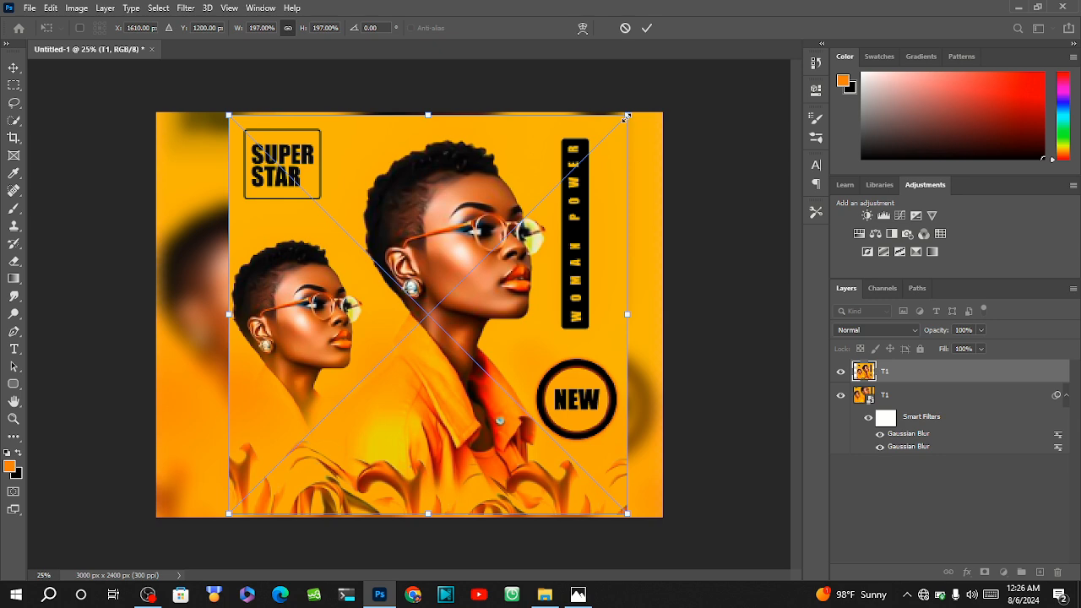
{"action": "left_click_drag", "start_coordinate": [626, 118], "coordinate": [631, 111]}
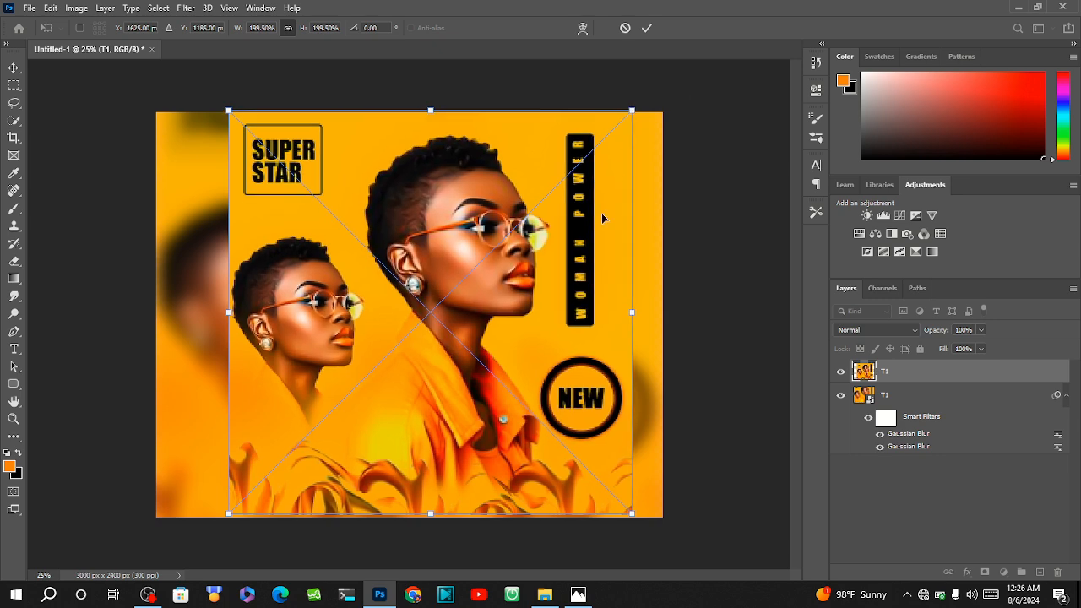
{"action": "left_click_drag", "start_coordinate": [601, 219], "coordinate": [602, 225]}
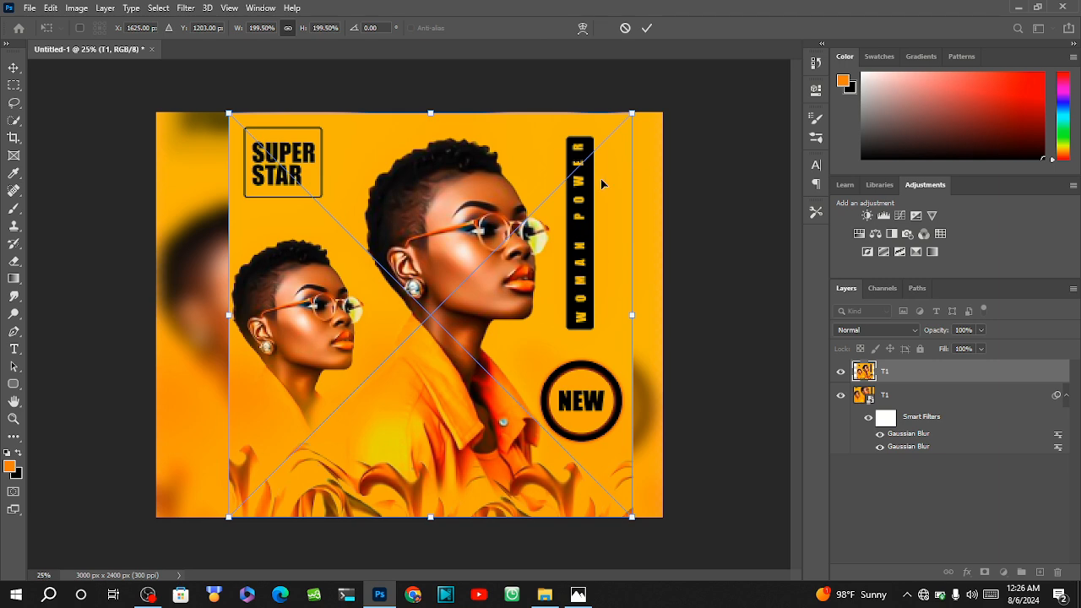
Step: Nudge the placed image left to about X 1529 px and commit the placement
{"action": "key", "text": "Left"}
{"action": "key", "text": "Left"}
{"action": "key", "text": "Left"}
{"action": "key", "text": "Left"}
{"action": "key", "text": "Left"}
{"action": "key", "text": "Left"}
{"action": "key", "text": "Left"}
{"action": "key", "text": "Left"}
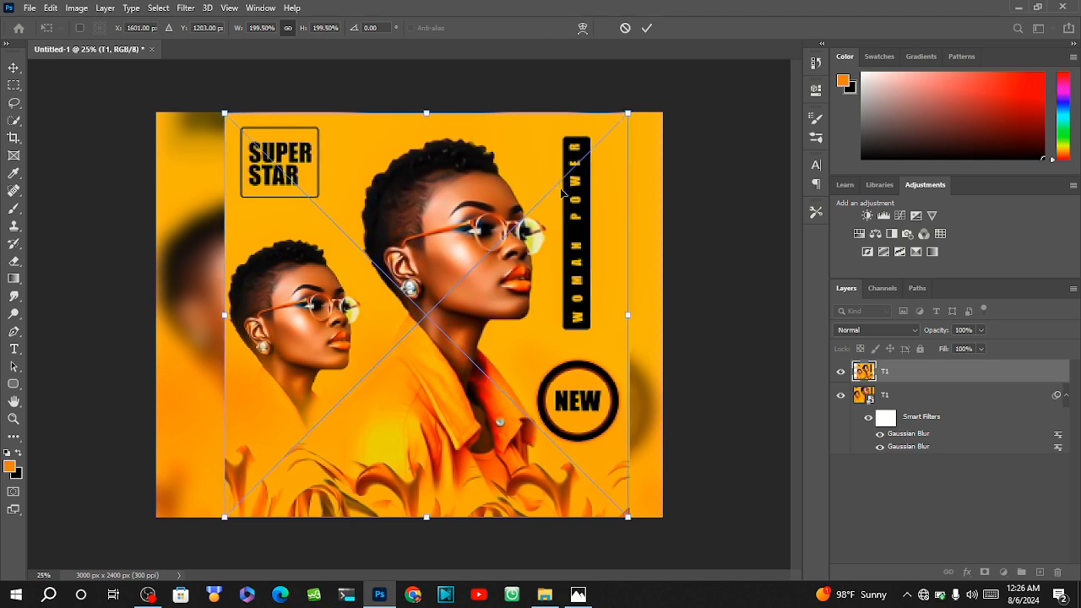
{"action": "key", "text": "Left"}
{"action": "key", "text": "Left"}
{"action": "key", "text": "Left"}
{"action": "key", "text": "Left"}
{"action": "key", "text": "Left"}
{"action": "key", "text": "Left"}
{"action": "key", "text": "Left"}
{"action": "key", "text": "Left"}
{"action": "key", "text": "Left"}
{"action": "key", "text": "Left"}
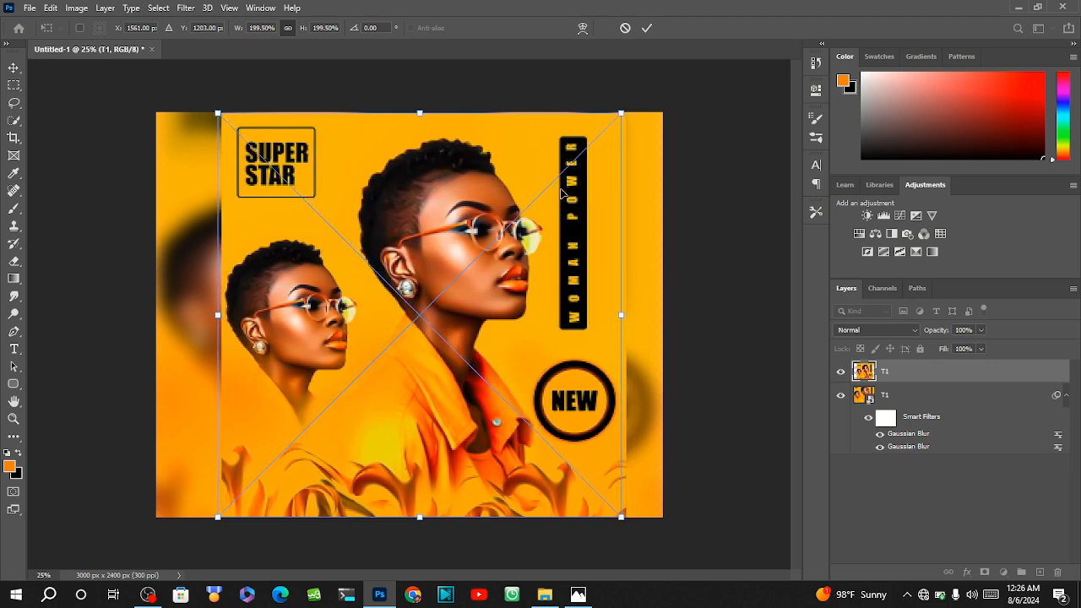
{"action": "key", "text": "Left"}
{"action": "key", "text": "Left"}
{"action": "key", "text": "Left"}
{"action": "key", "text": "Left"}
{"action": "key", "text": "Left"}
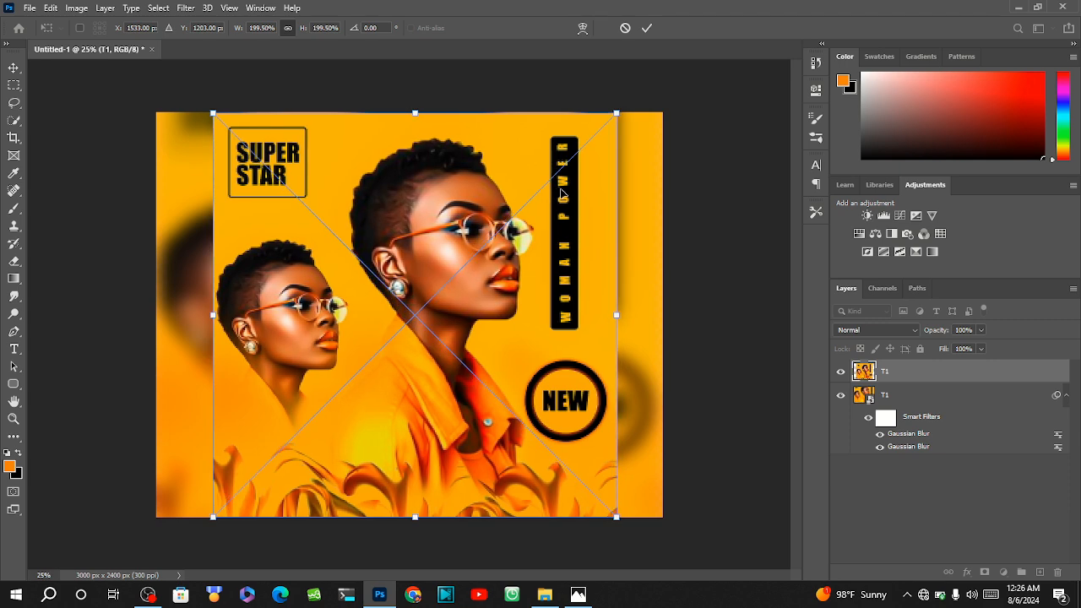
{"action": "key", "text": "Left"}
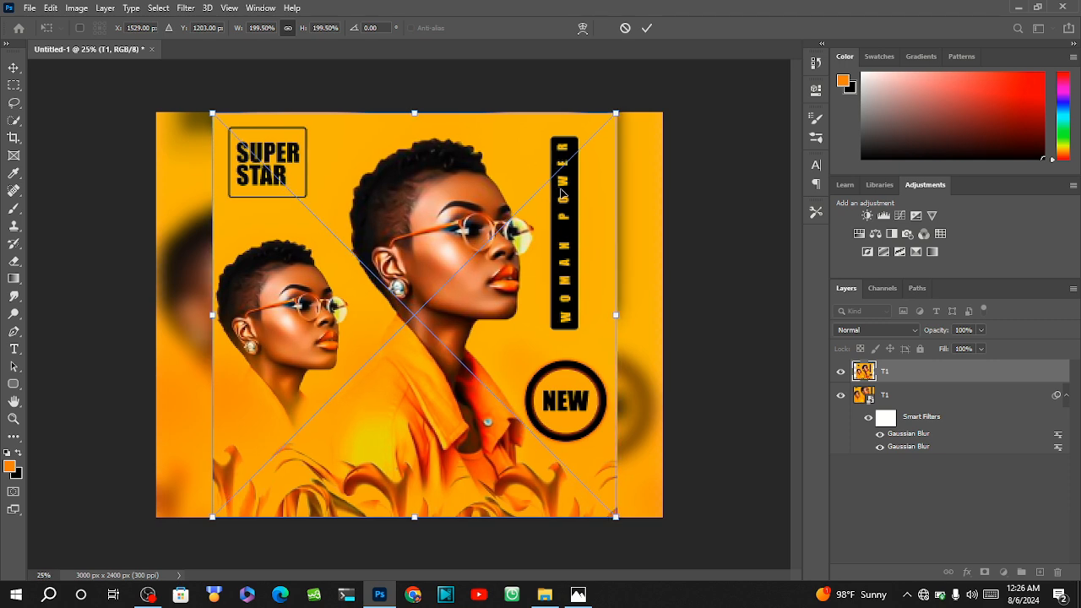
{"action": "left_click", "coordinate": [648, 28]}
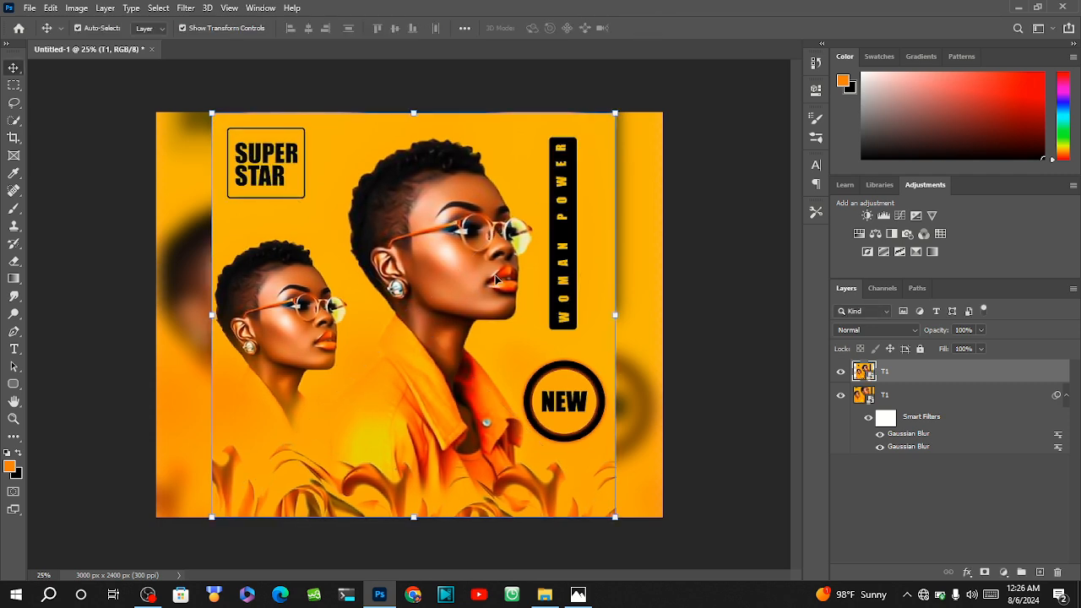
Step: Nudge the sharp T1 layer slightly further left to center it horizontally on the canvas, and hide its selection box
{"action": "key", "text": "Left"}
{"action": "key", "text": "Left"}
{"action": "key", "text": "Left"}
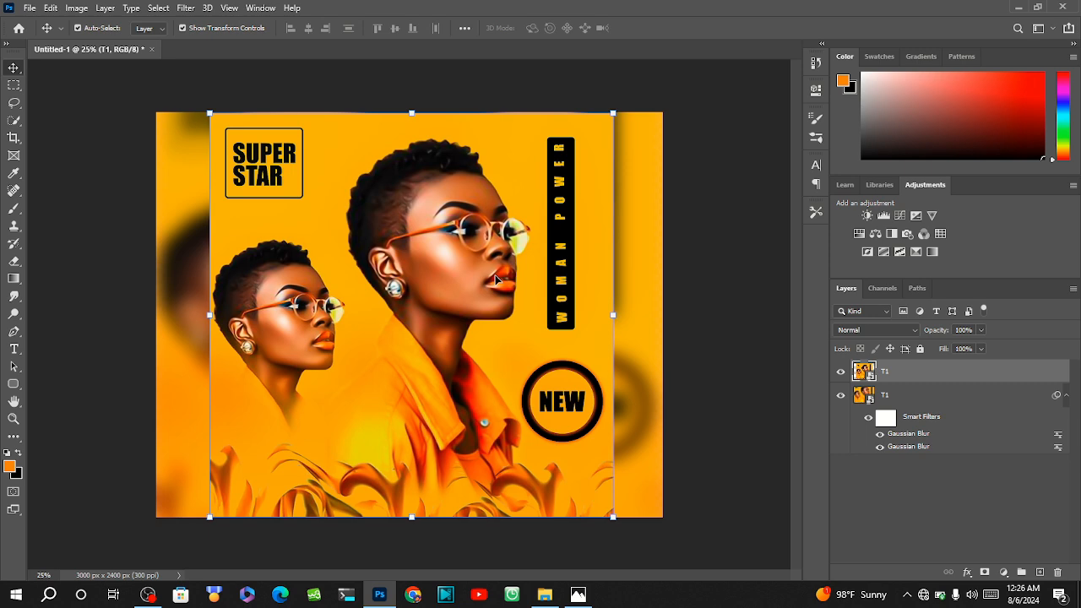
{"action": "key", "text": "Left"}
{"action": "key", "text": "Left"}
{"action": "key", "text": "Left"}
{"action": "key", "text": "Right"}
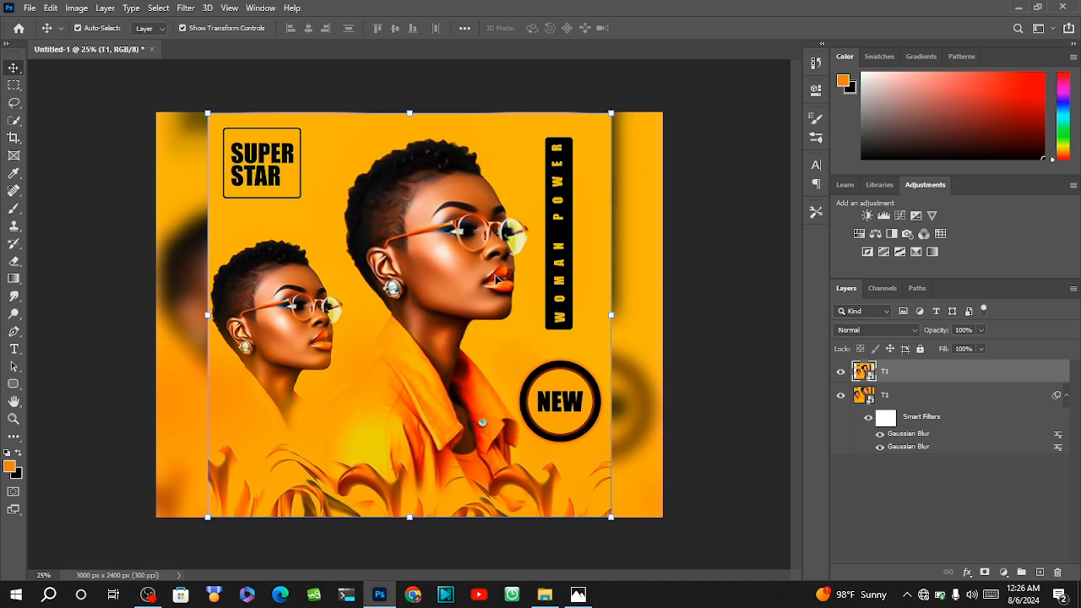
{"action": "key", "text": "Left"}
{"action": "left_click", "coordinate": [759, 160]}
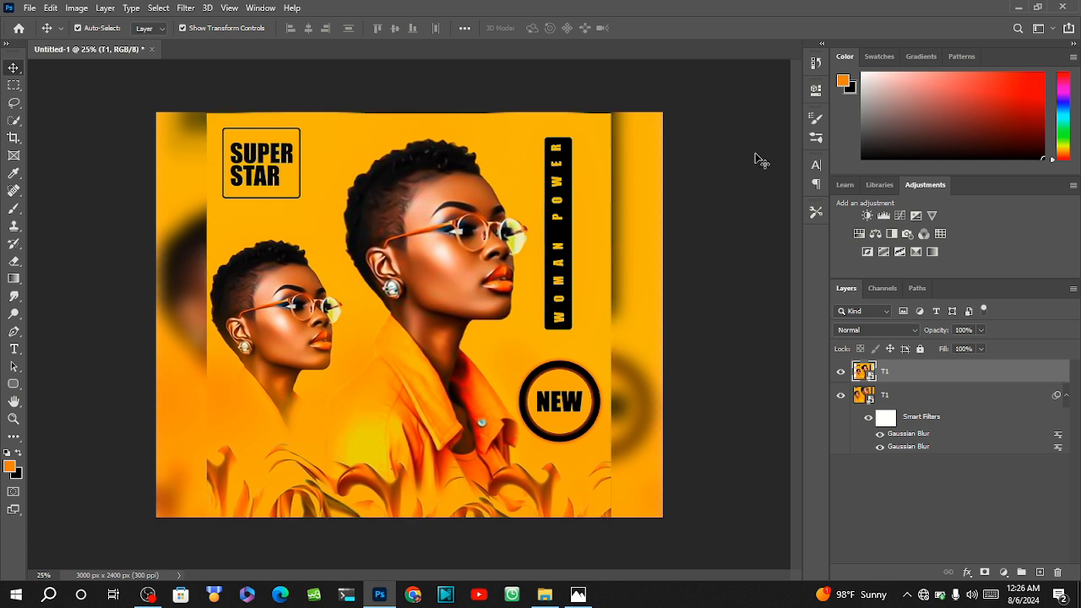
Step: Add a Drop Shadow effect to the sharp T1 layer
{"action": "left_click", "coordinate": [901, 377]}
{"action": "right_click", "coordinate": [901, 380]}
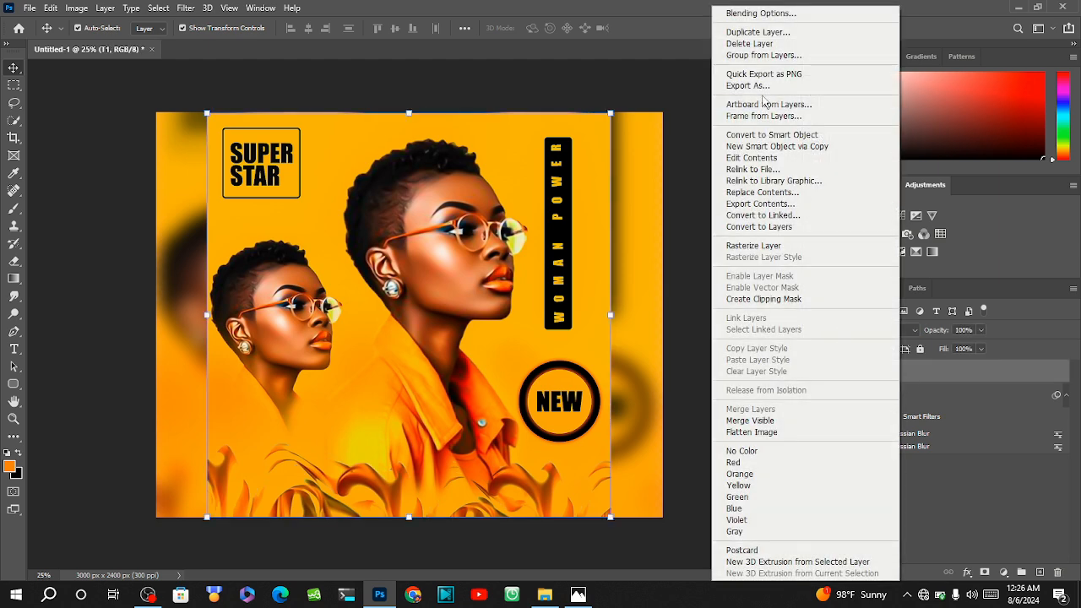
{"action": "left_click", "coordinate": [801, 16]}
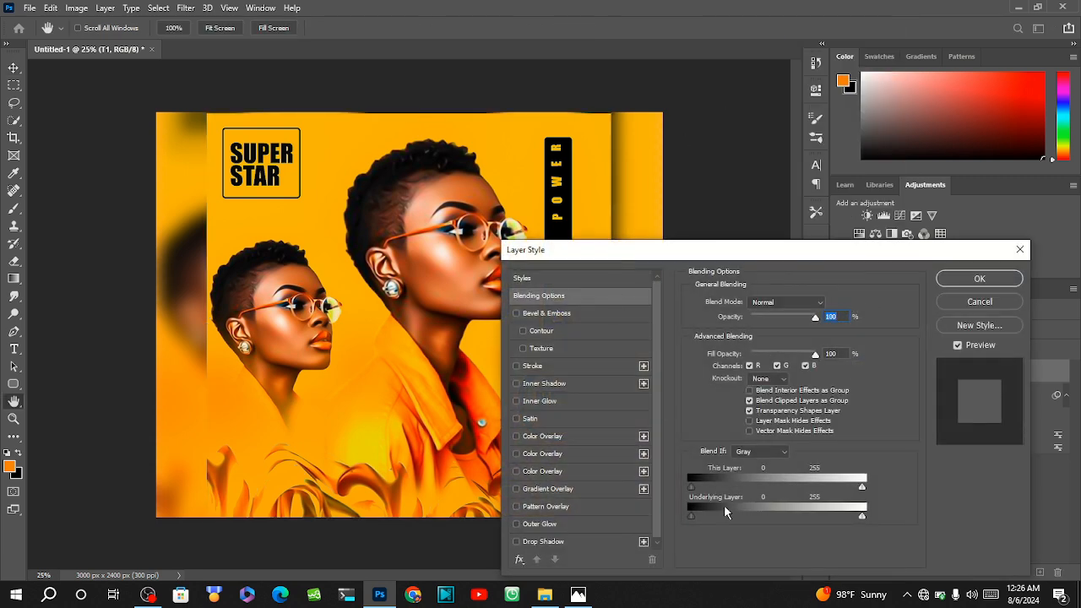
{"action": "left_click", "coordinate": [532, 543]}
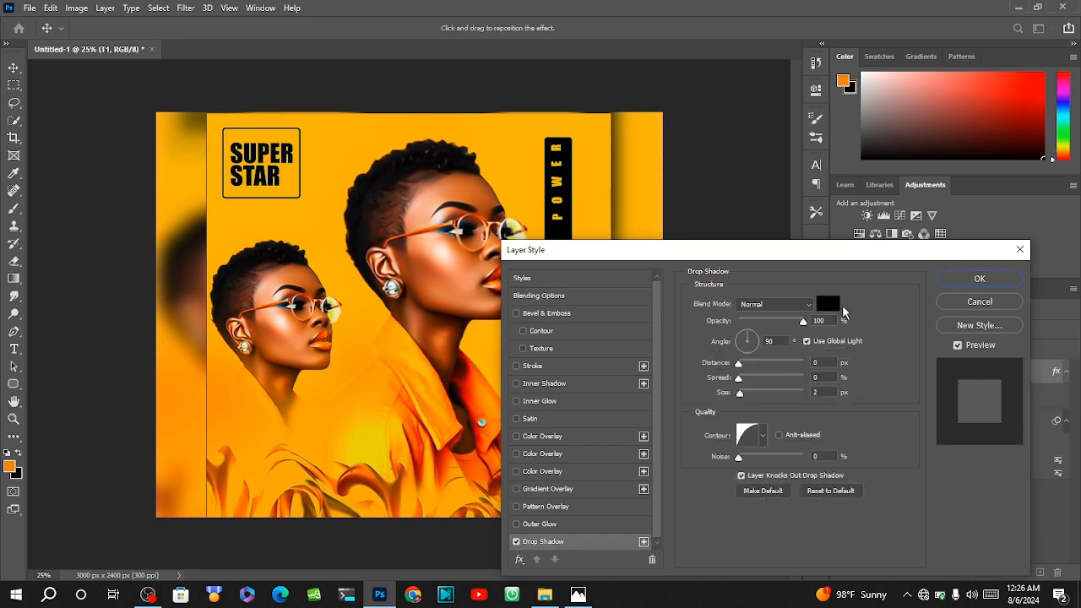
Step: Set the drop shadow's color to orange ff8b00, sampled from the woman's shirt in the image
{"action": "left_click", "coordinate": [828, 304]}
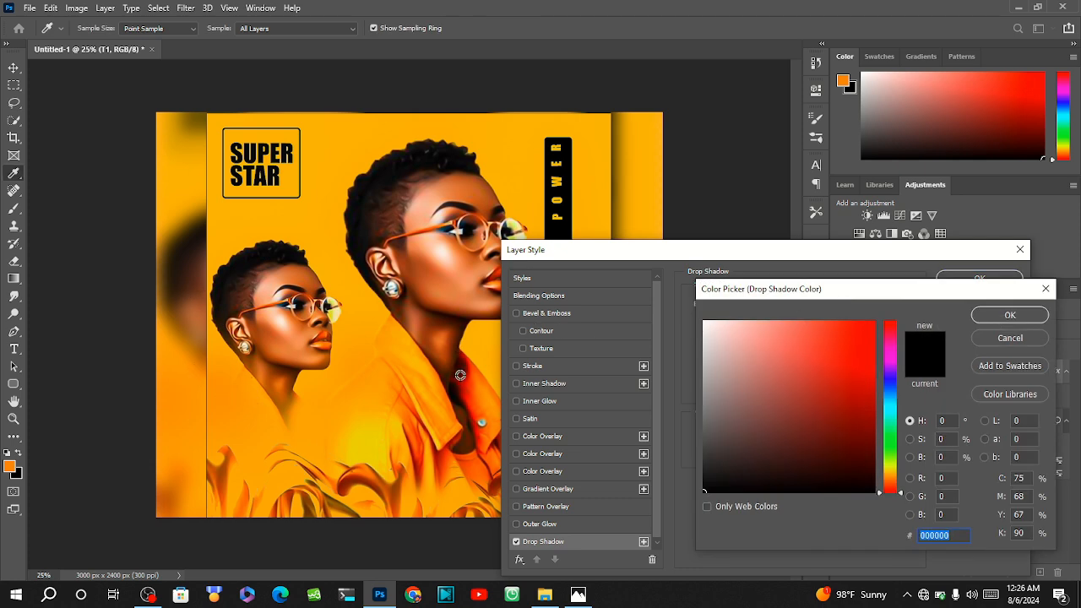
{"action": "left_click_drag", "start_coordinate": [460, 371], "coordinate": [459, 366]}
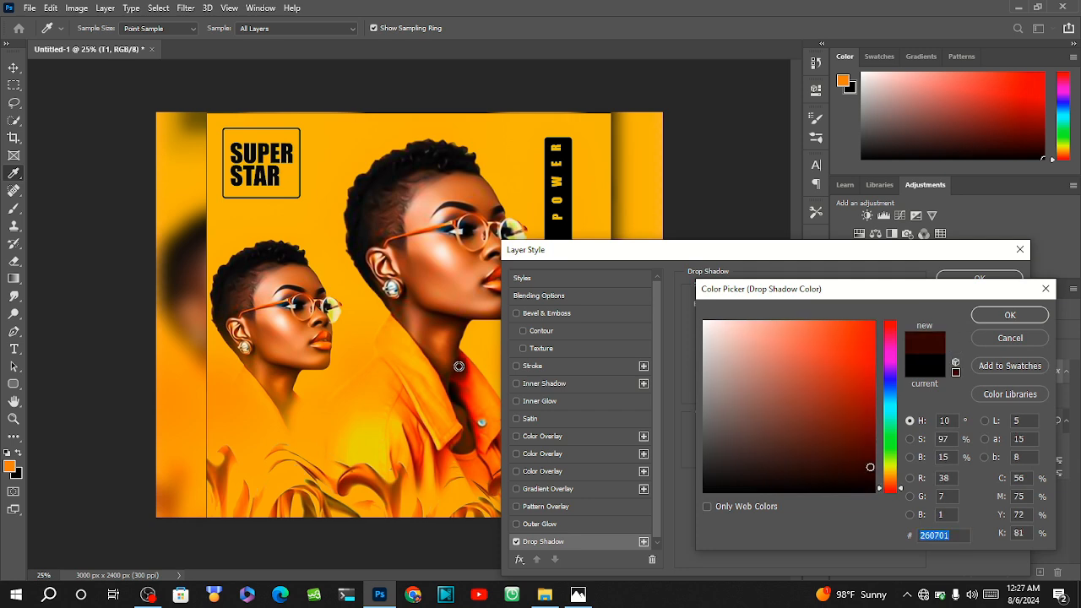
{"action": "left_click", "coordinate": [464, 374]}
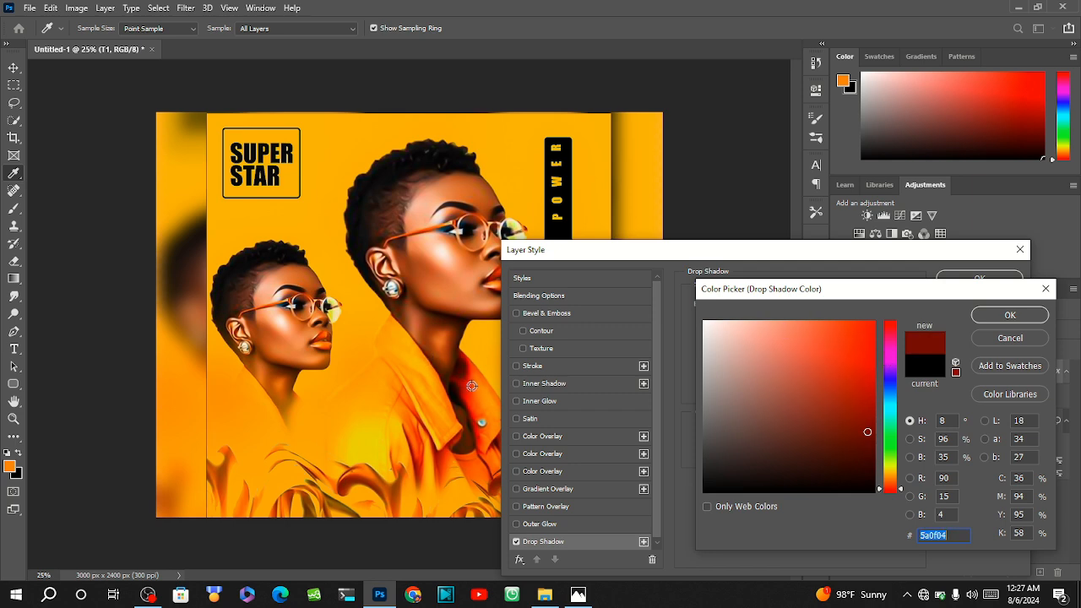
{"action": "left_click_drag", "start_coordinate": [469, 375], "coordinate": [467, 375]}
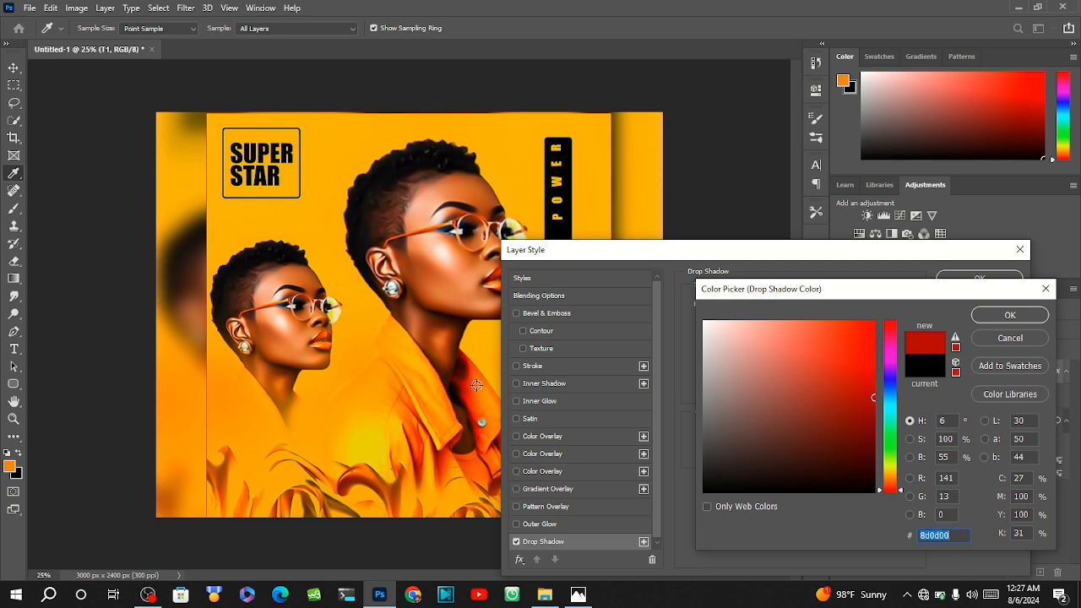
{"action": "left_click", "coordinate": [480, 385]}
{"action": "left_click", "coordinate": [482, 383]}
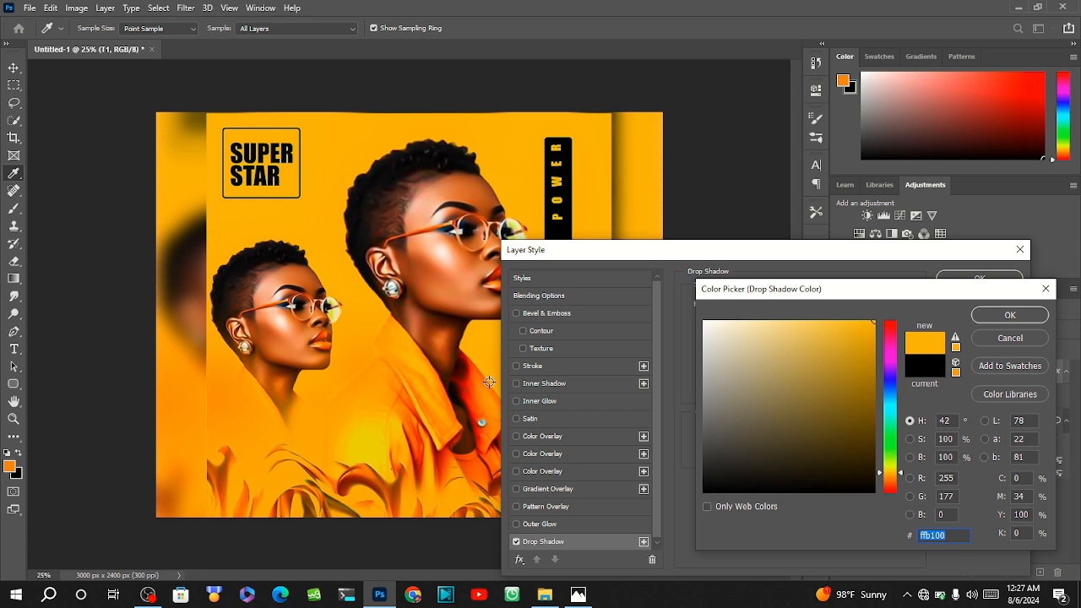
{"action": "left_click", "coordinate": [487, 390]}
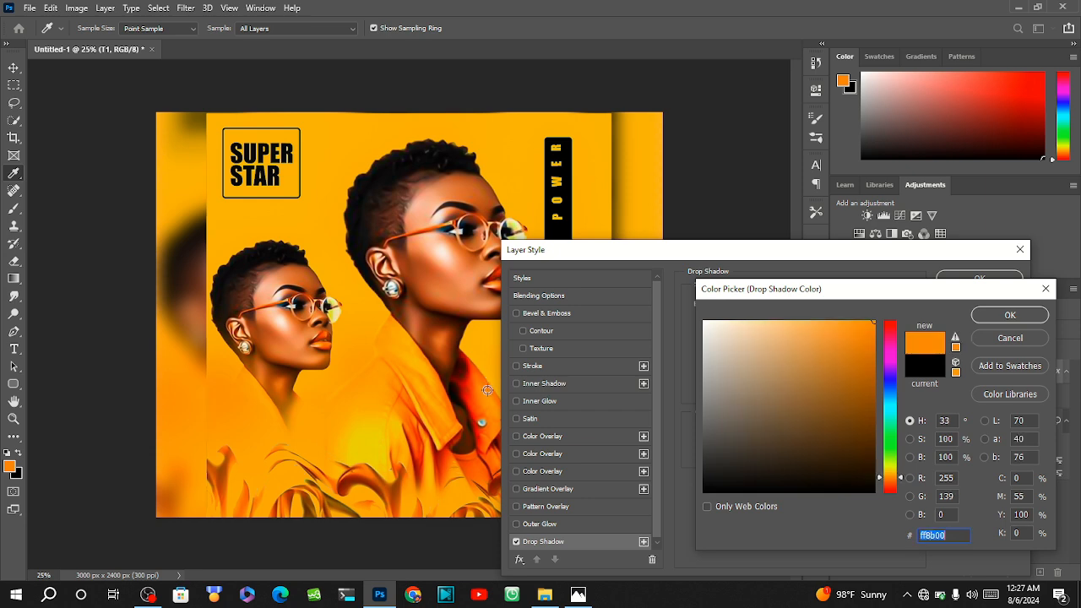
{"action": "left_click", "coordinate": [992, 322]}
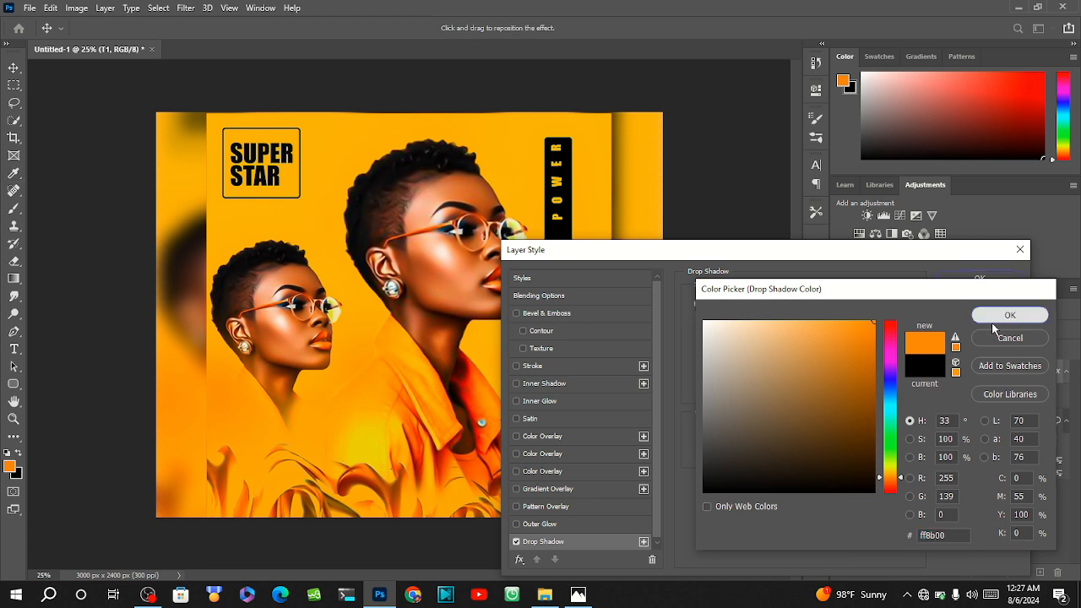
Step: Set the drop shadow's size to 49 px and darken its color to dc7800
{"action": "left_click_drag", "start_coordinate": [743, 393], "coordinate": [755, 396]}
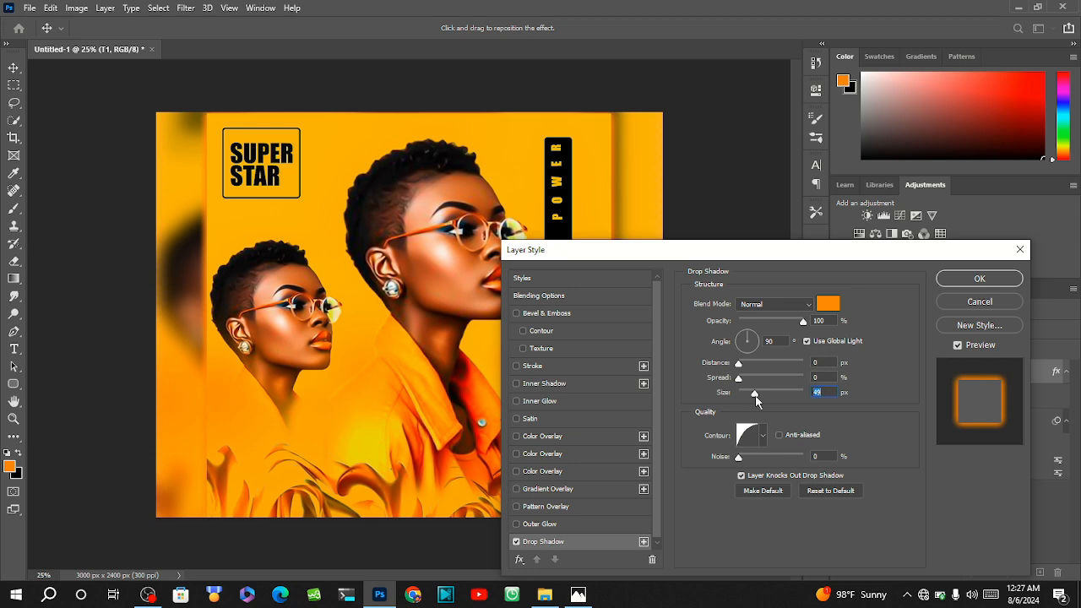
{"action": "left_click", "coordinate": [828, 306]}
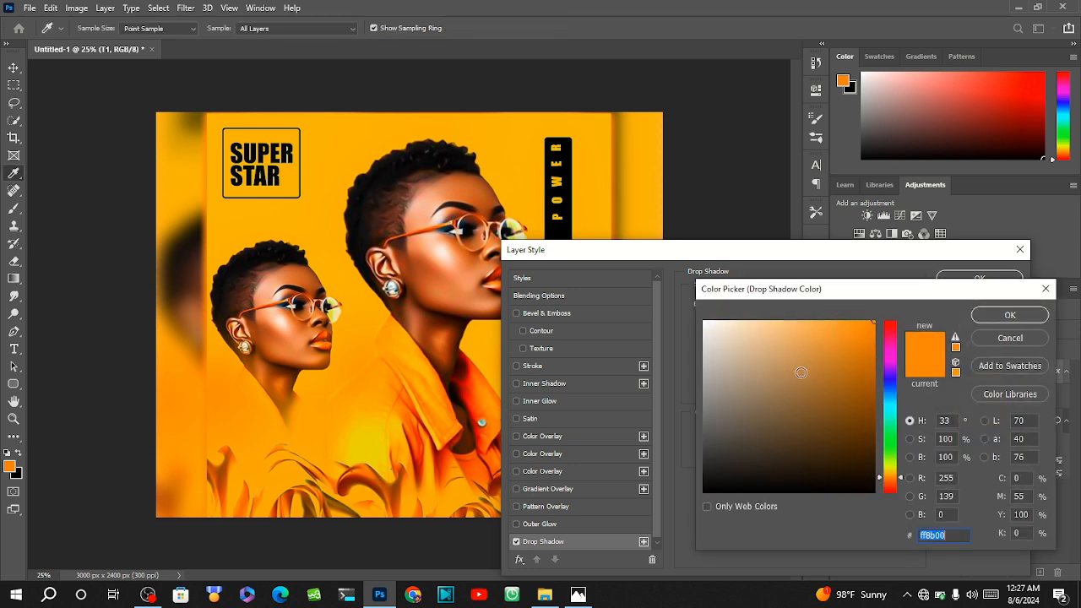
{"action": "mouse_move", "coordinate": [800, 374]}
{"action": "left_mouse_down"}
{"action": "mouse_move", "coordinate": [827, 463]}
{"action": "mouse_move", "coordinate": [865, 485]}
{"action": "mouse_move", "coordinate": [874, 320]}
{"action": "mouse_move", "coordinate": [868, 351]}
{"action": "mouse_move", "coordinate": [884, 285]}
{"action": "left_mouse_up"}
{"action": "left_click_drag", "start_coordinate": [874, 321], "coordinate": [875, 345]}
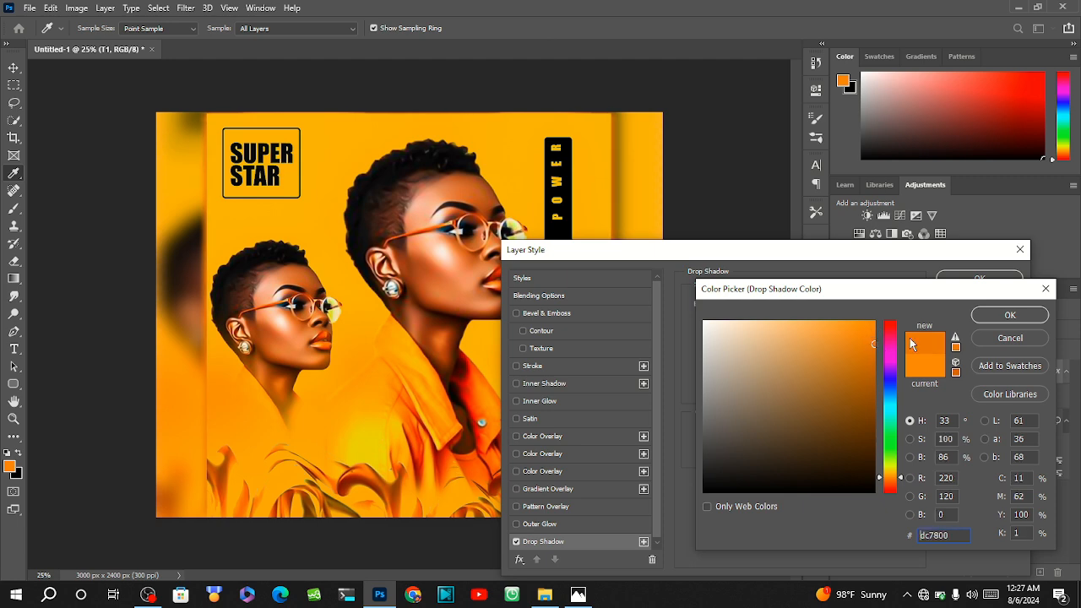
{"action": "left_click", "coordinate": [990, 317]}
Step: Set the drop shadow's size to 35 px and its color to a15800, apply the effect and deselect the layer
{"action": "left_click_drag", "start_coordinate": [739, 378], "coordinate": [750, 396]}
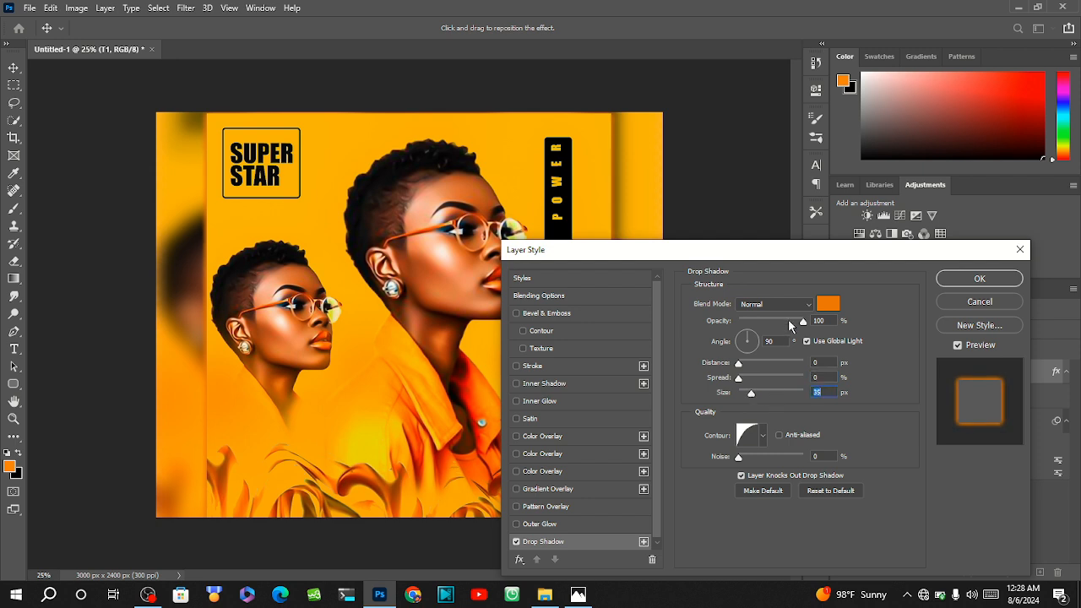
{"action": "left_click", "coordinate": [827, 304]}
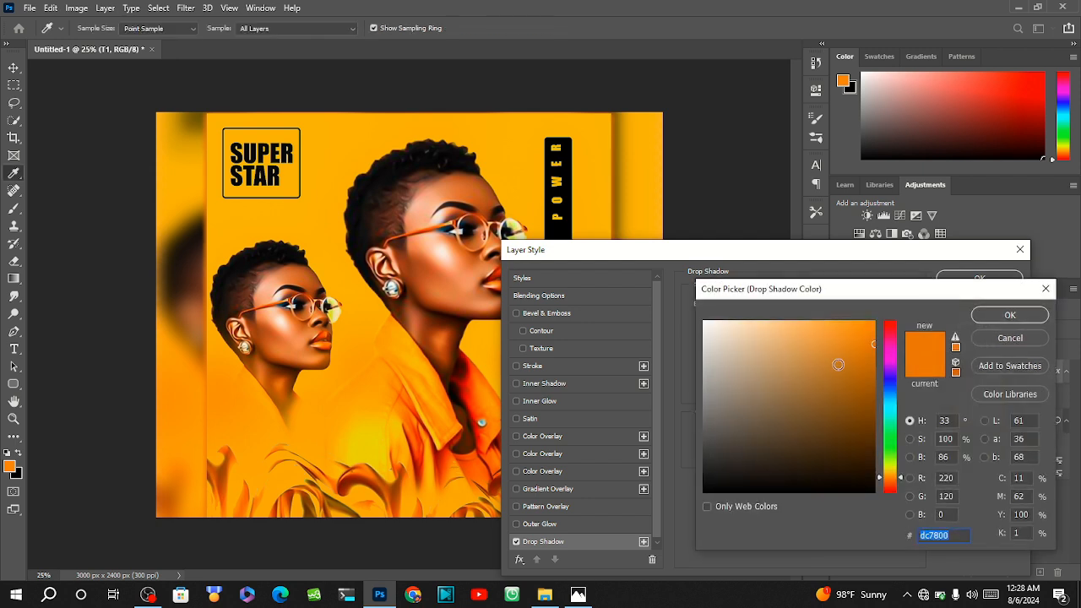
{"action": "left_click_drag", "start_coordinate": [875, 352], "coordinate": [873, 384]}
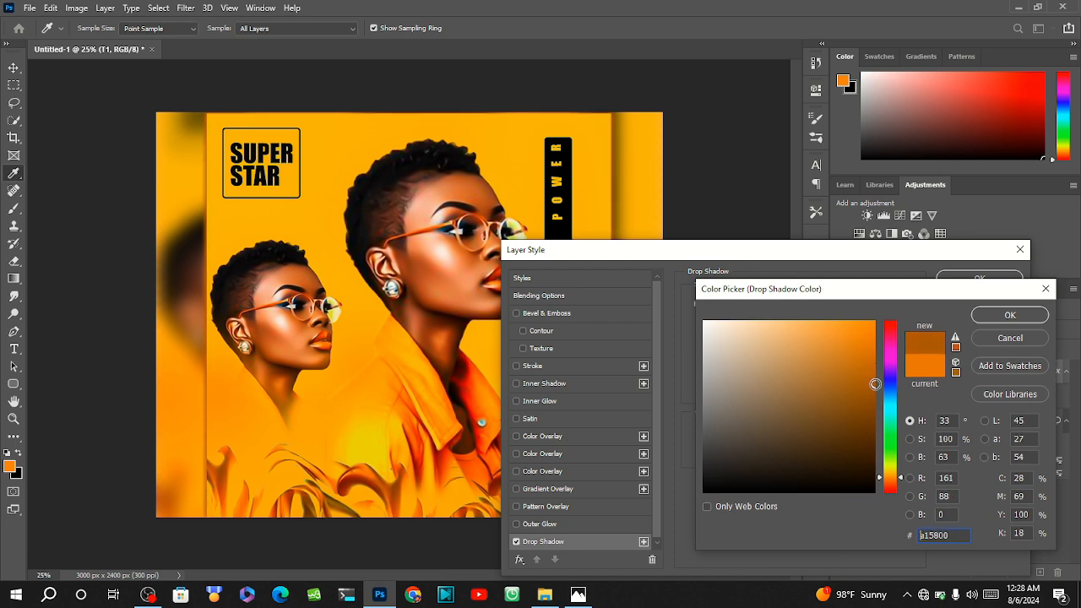
{"action": "left_click", "coordinate": [981, 317]}
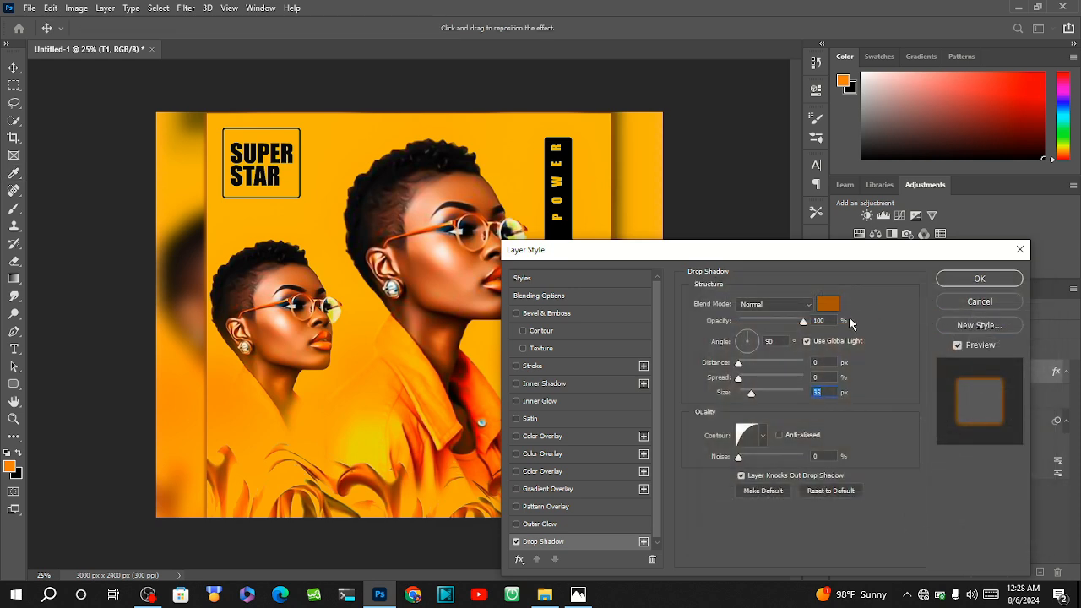
{"action": "left_click", "coordinate": [961, 281]}
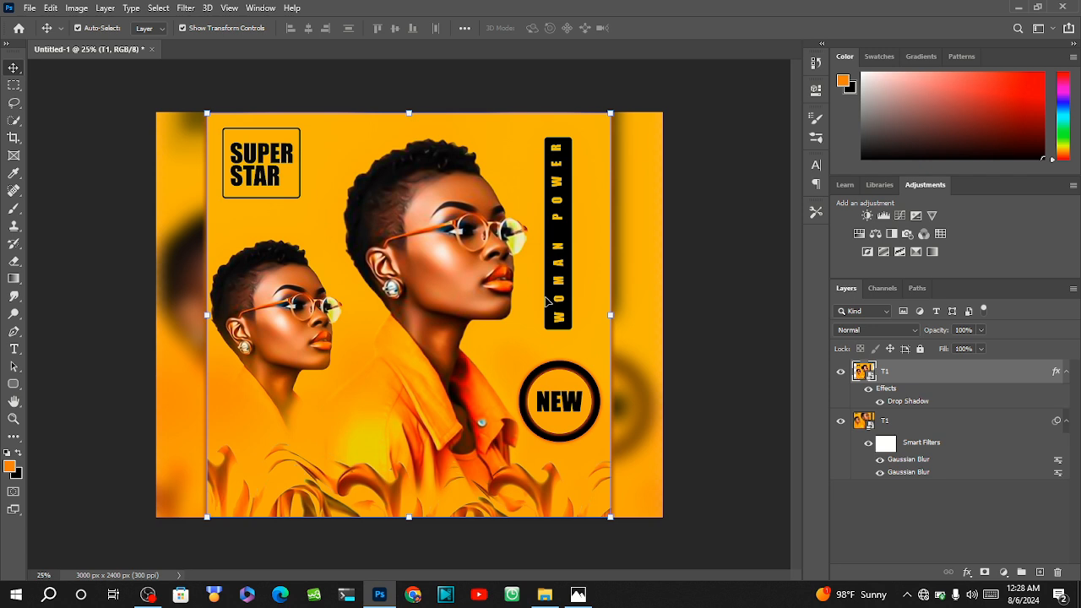
{"action": "left_click", "coordinate": [745, 339]}
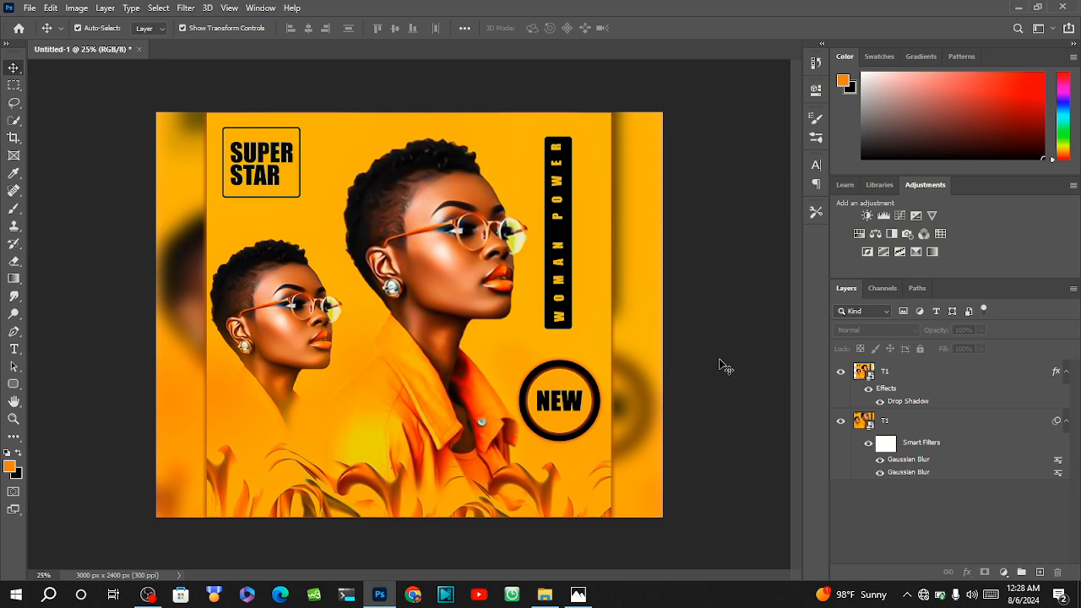
Step: Save the document on the computer in Downloads as a Photoshop file named T1C, with Maximize Compatibility on
{"action": "key", "text": "ctrl+s"}
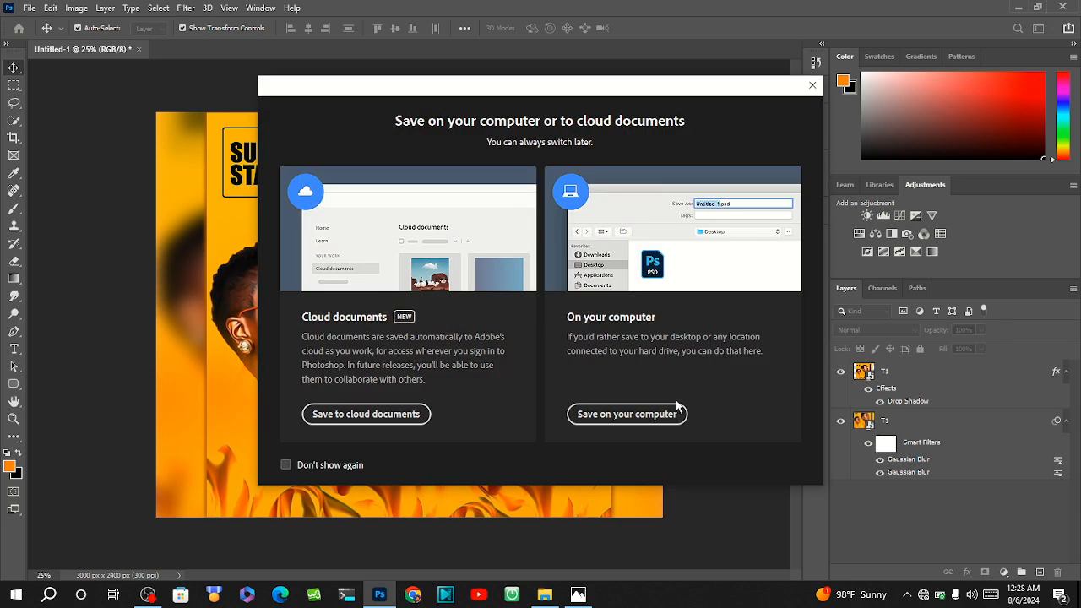
{"action": "left_click", "coordinate": [630, 422]}
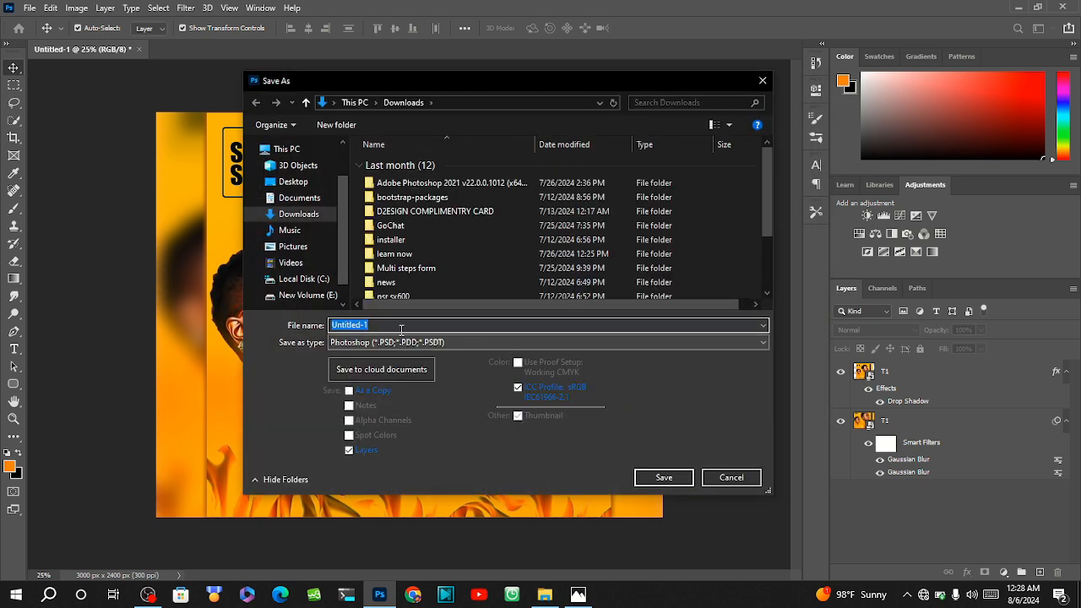
{"action": "key", "text": "BackSpace"}
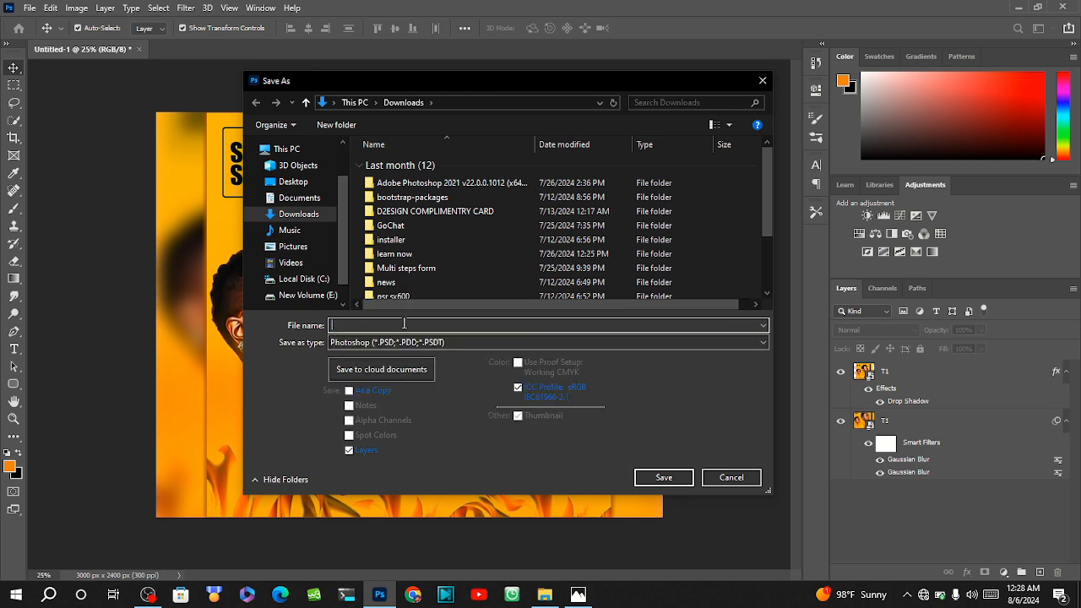
{"action": "type", "text": "T1C"}
{"action": "left_click", "coordinate": [649, 481]}
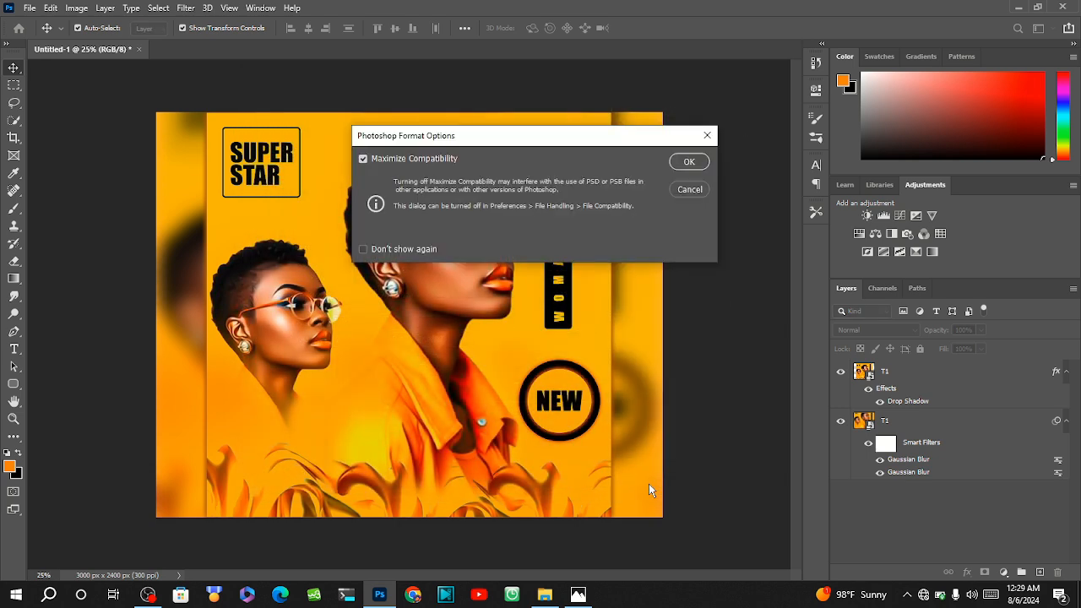
{"action": "key", "text": "Return"}
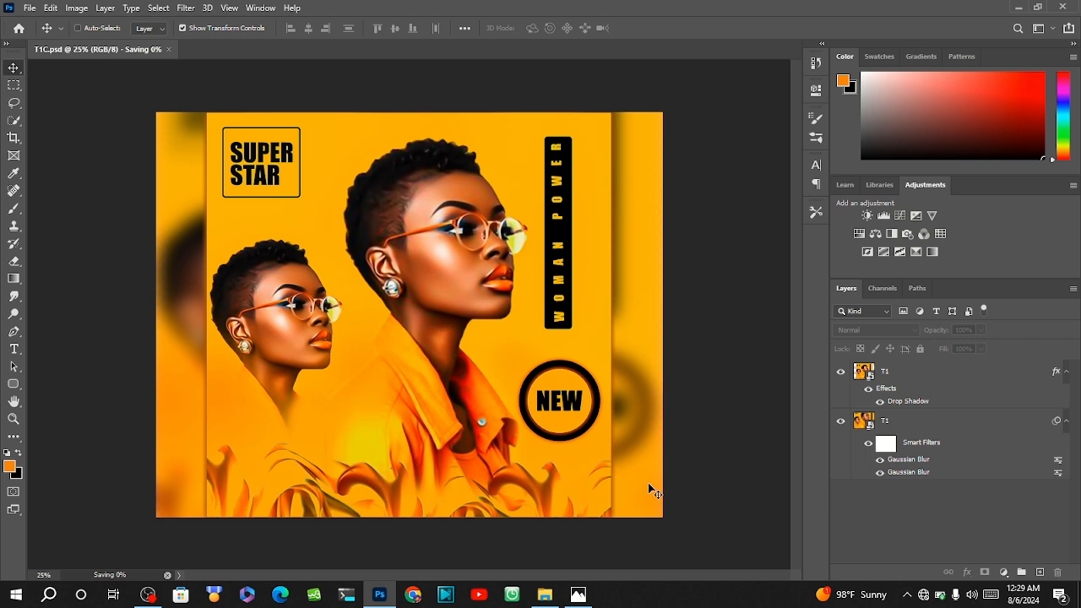
Step: Save a PNG version of T1C in Downloads using the large file size (fastest saving) option
{"action": "key", "text": "ctrl+shift+s"}
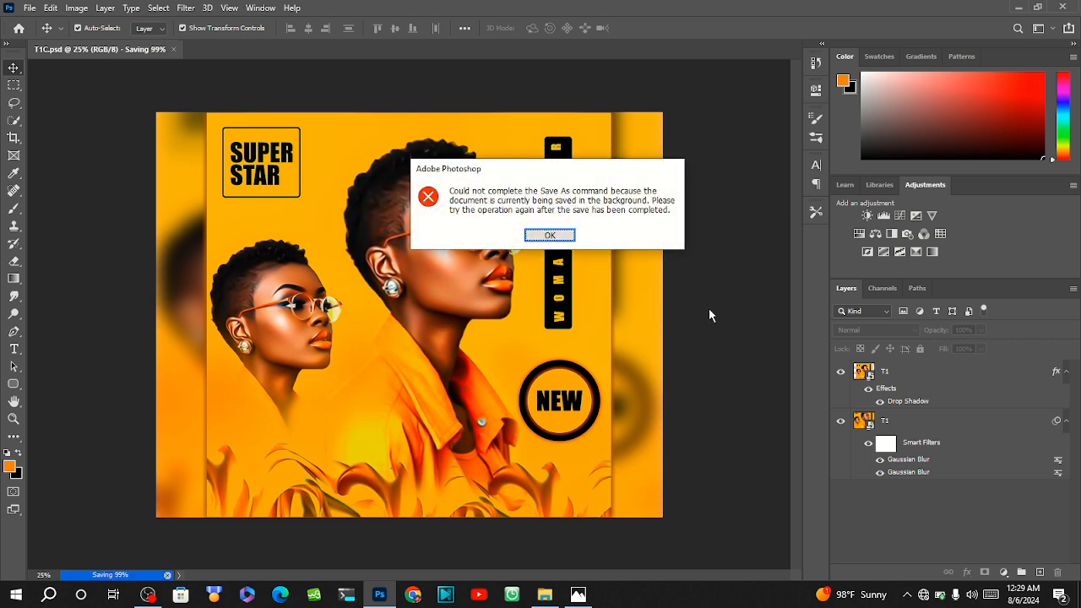
{"action": "left_click", "coordinate": [549, 234]}
{"action": "key", "text": "ctrl+shift+s"}
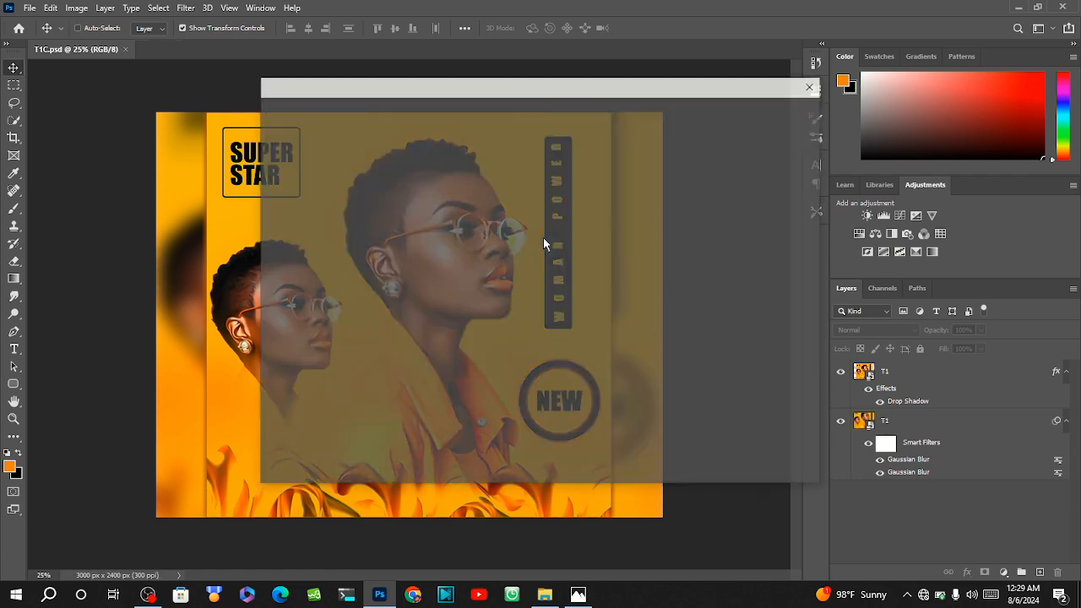
{"action": "left_click", "coordinate": [595, 411]}
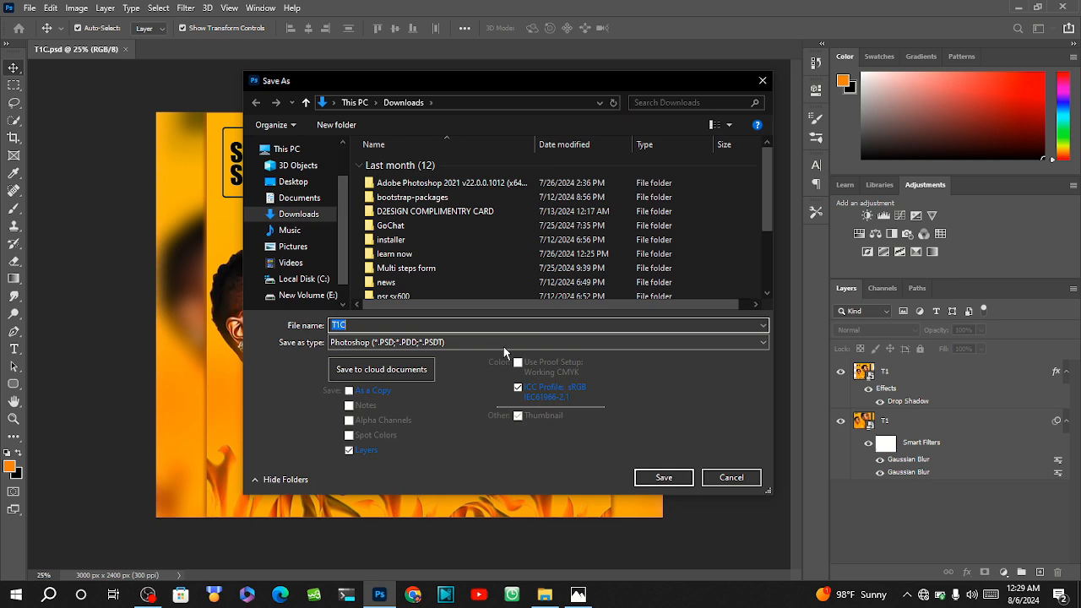
{"action": "left_click", "coordinate": [504, 344]}
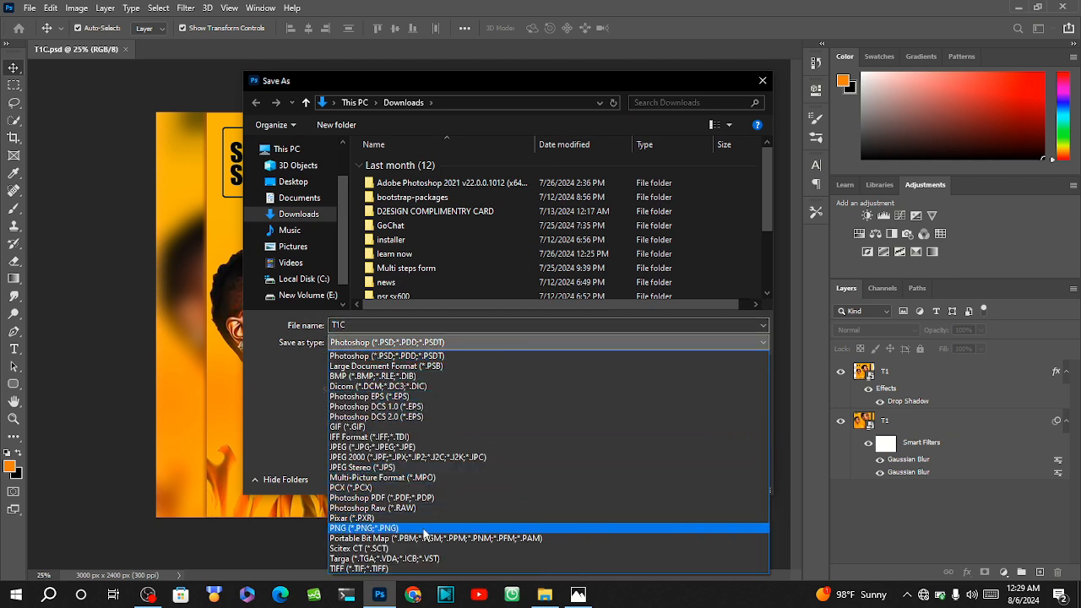
{"action": "left_click", "coordinate": [426, 528]}
{"action": "left_click", "coordinate": [663, 478]}
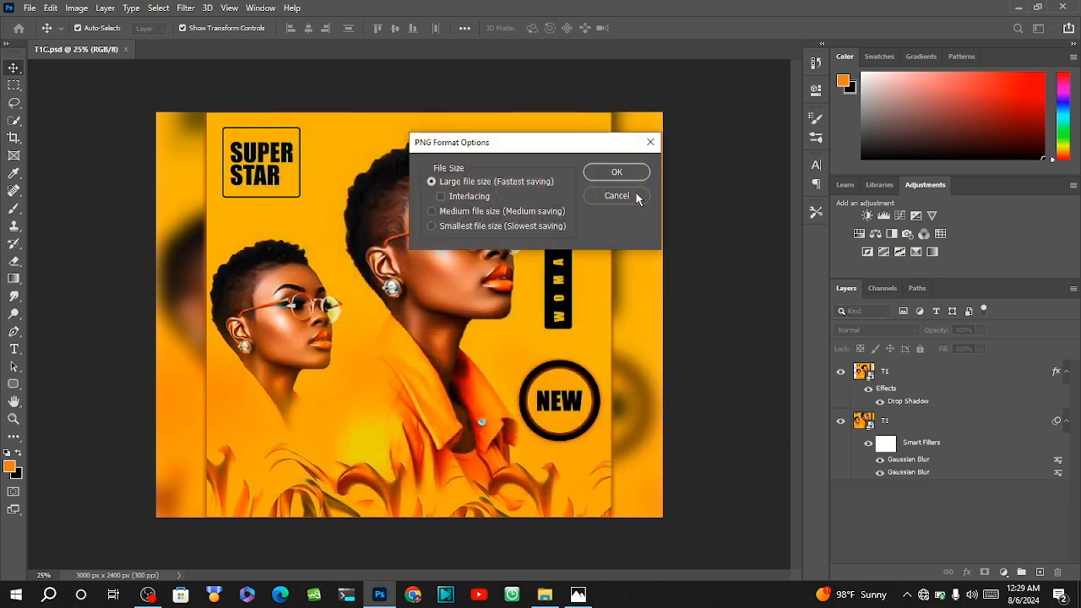
{"action": "left_click", "coordinate": [636, 176]}
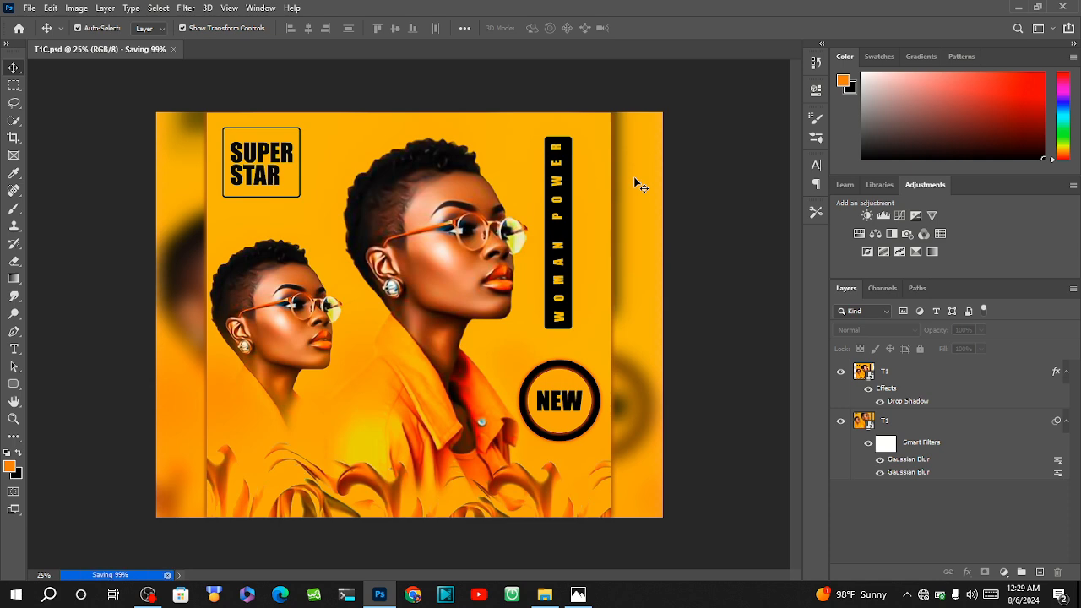